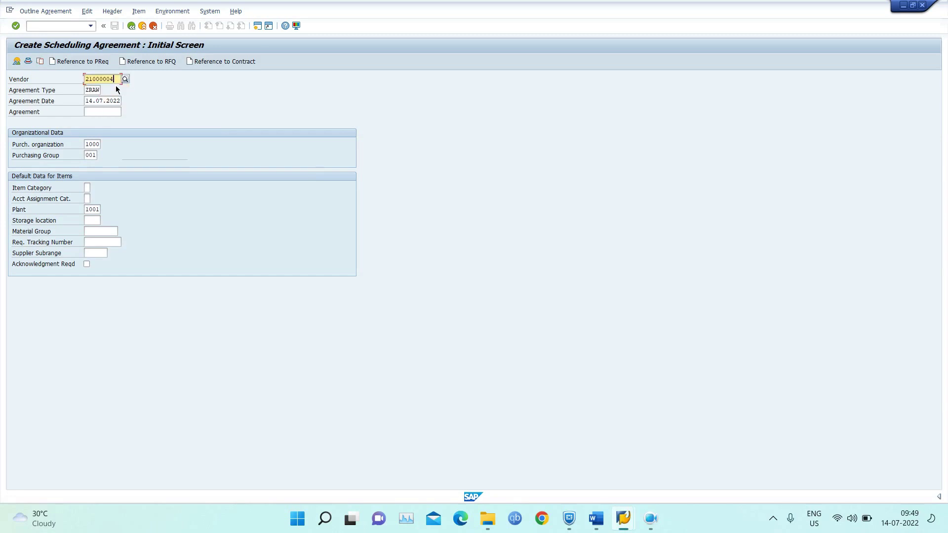
Step: Continue to the scheduling agreement's header data, fill in the validity end date and proceed to the item overview
key(Return)
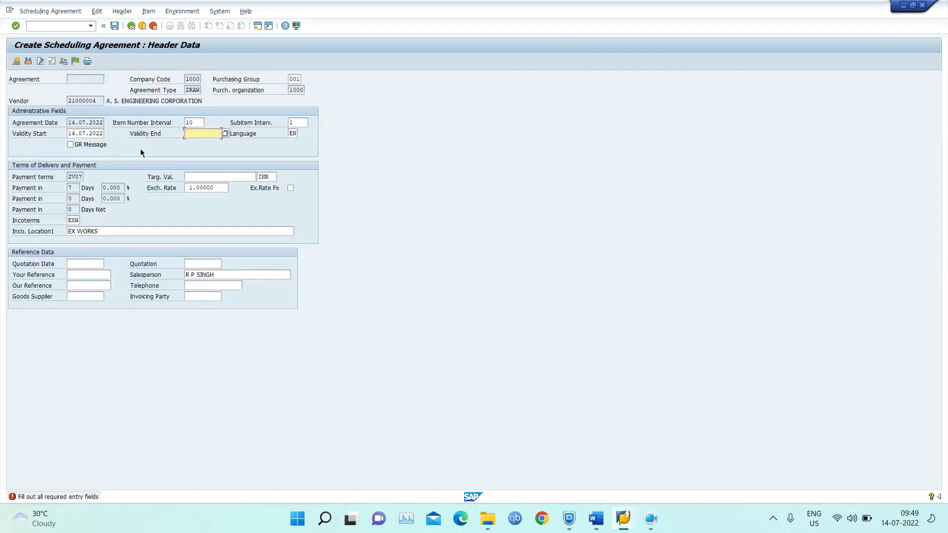
text(1)
key(Down)
key(Return)
key(Return)
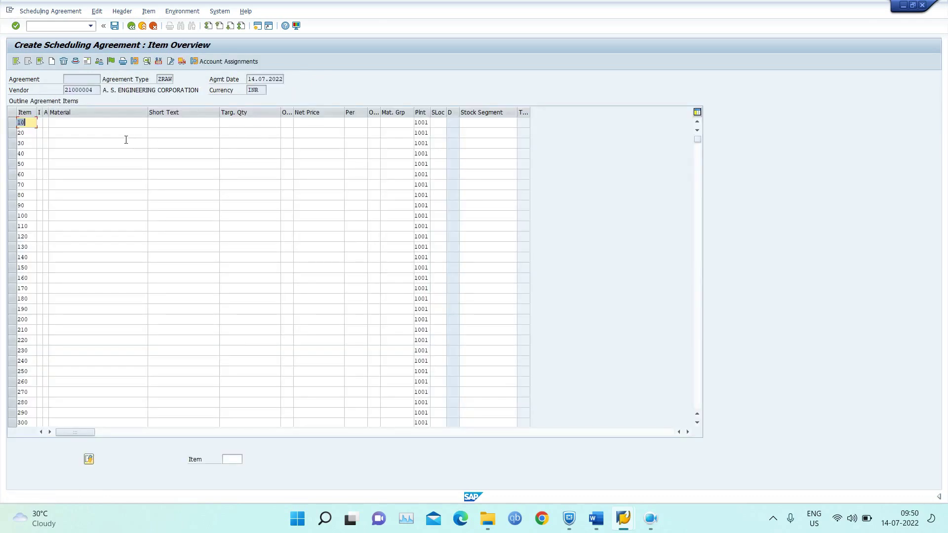
click(109, 119)
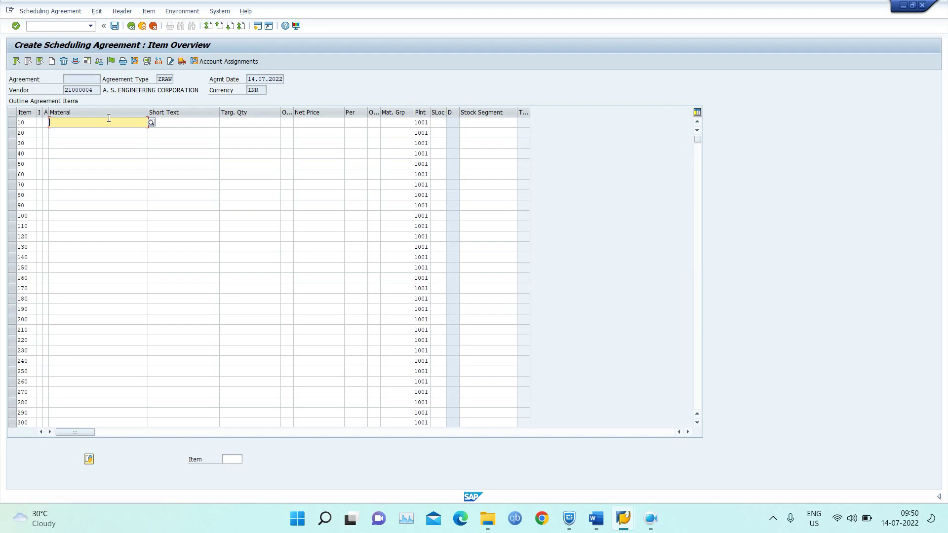
text(9)
click(107, 130)
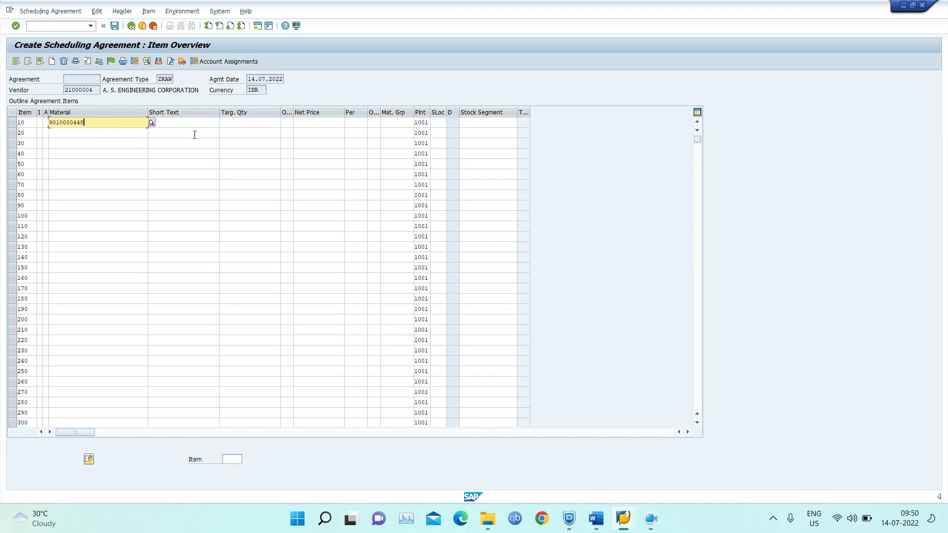
click(256, 124)
text(9999)
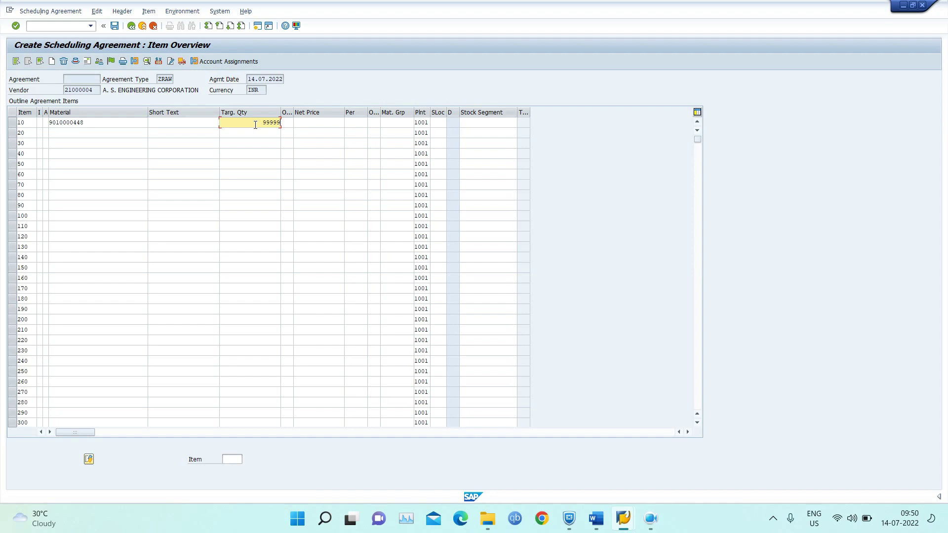
click(440, 122)
text(RM01)
key(Return)
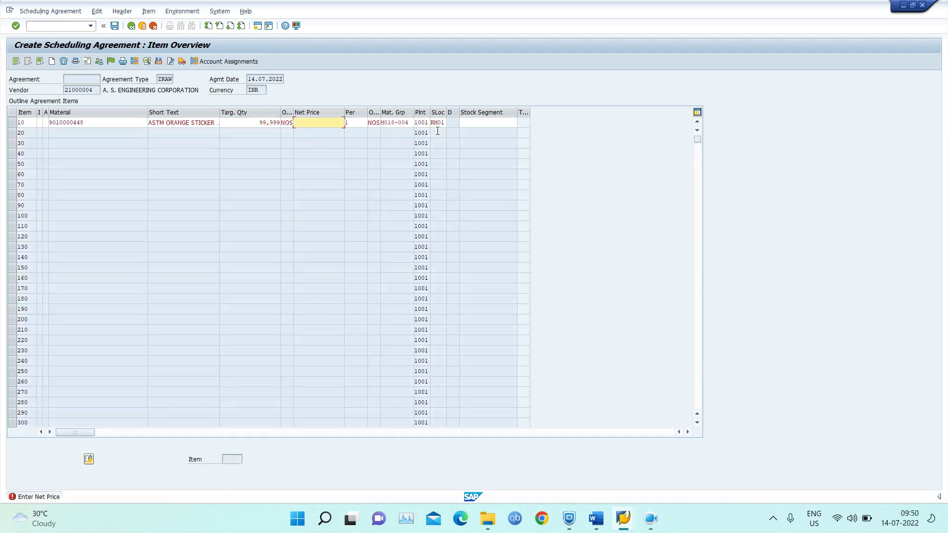
Step: Set item 10's net price to 12.00, accepting the proposed item details, and save the scheduling agreement
key(Return)
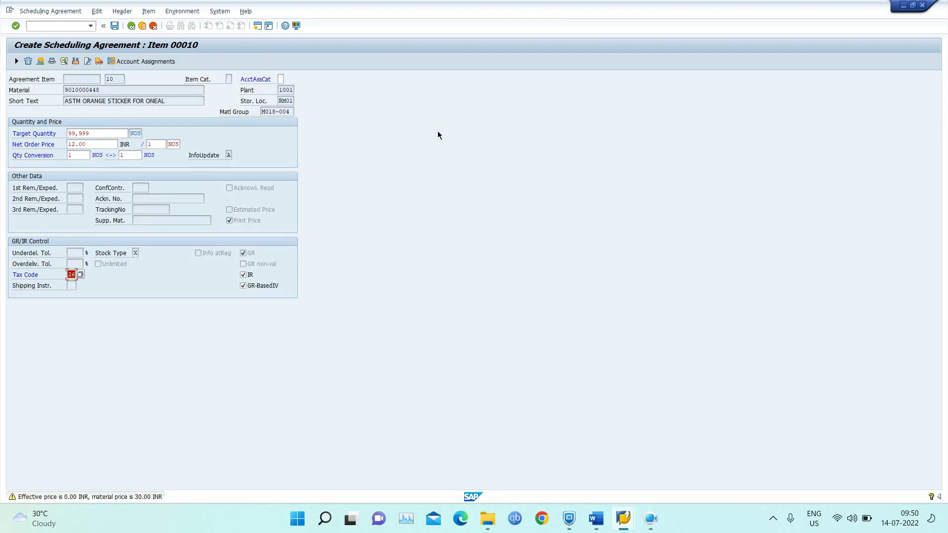
key(Return)
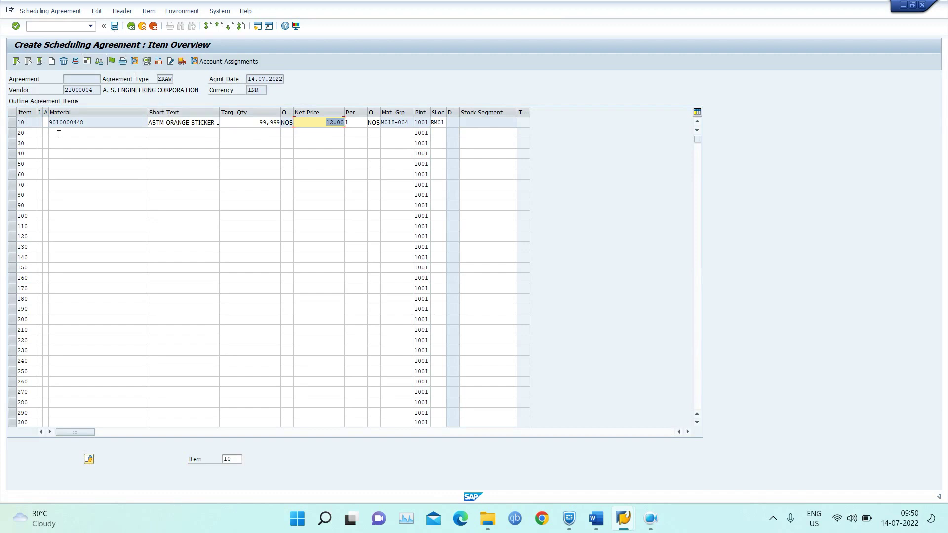
click(115, 27)
click(140, 213)
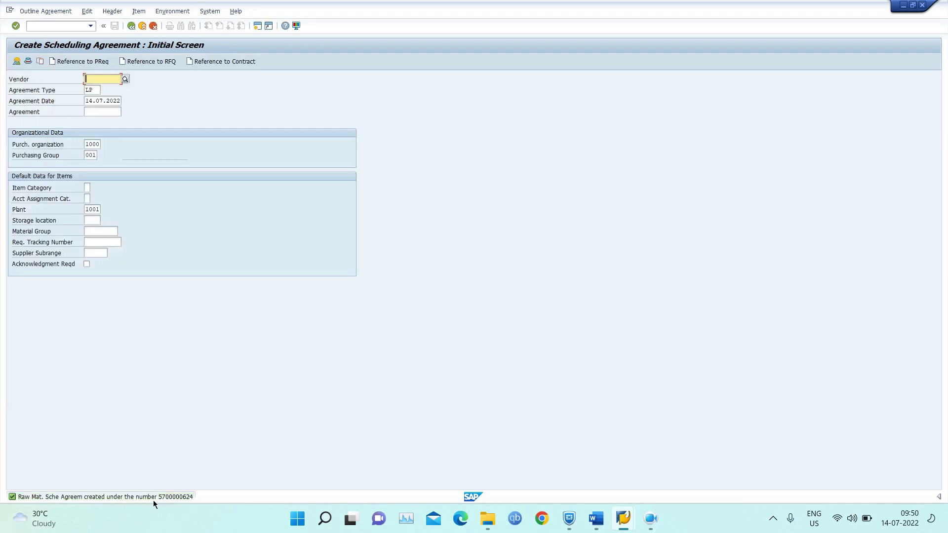
Step: Copy the new agreement number from the creation message into the Word document below "Scheduling Agreement:-" and return to SAP, closing the message details
double_click(175, 500)
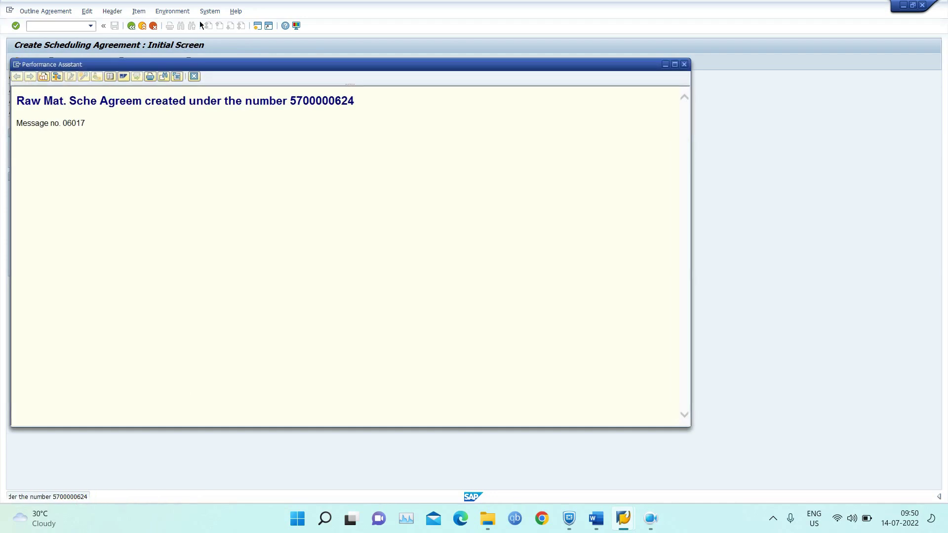
double_click(328, 101)
key(ctrl+c)
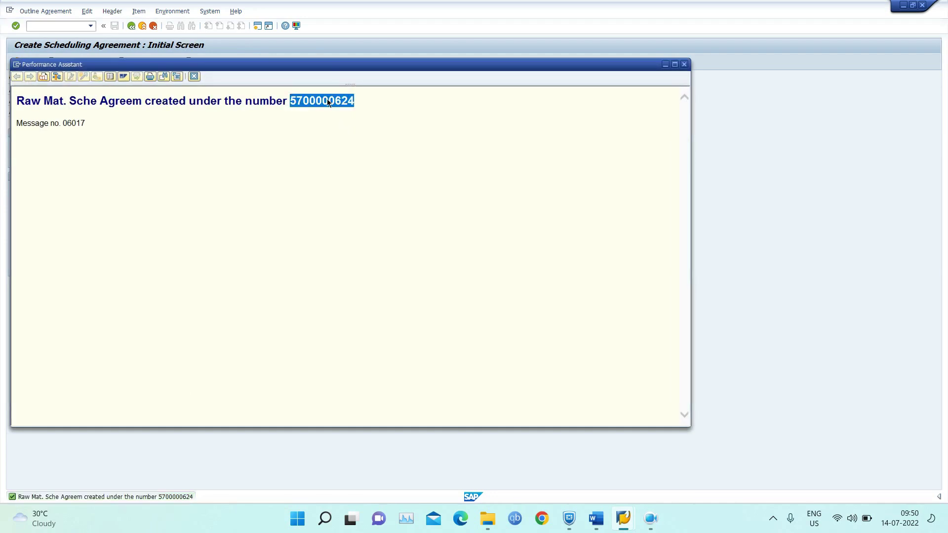
click(595, 518)
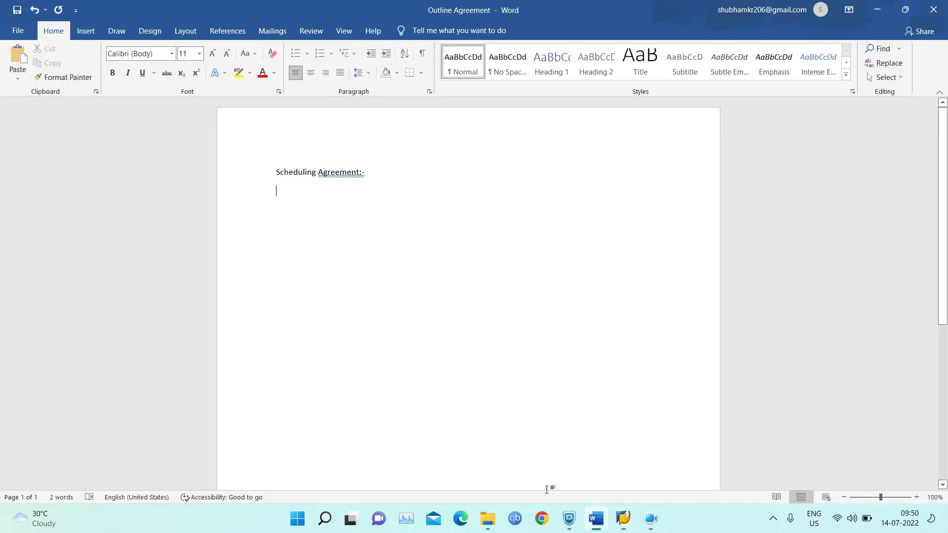
key(ctrl+v)
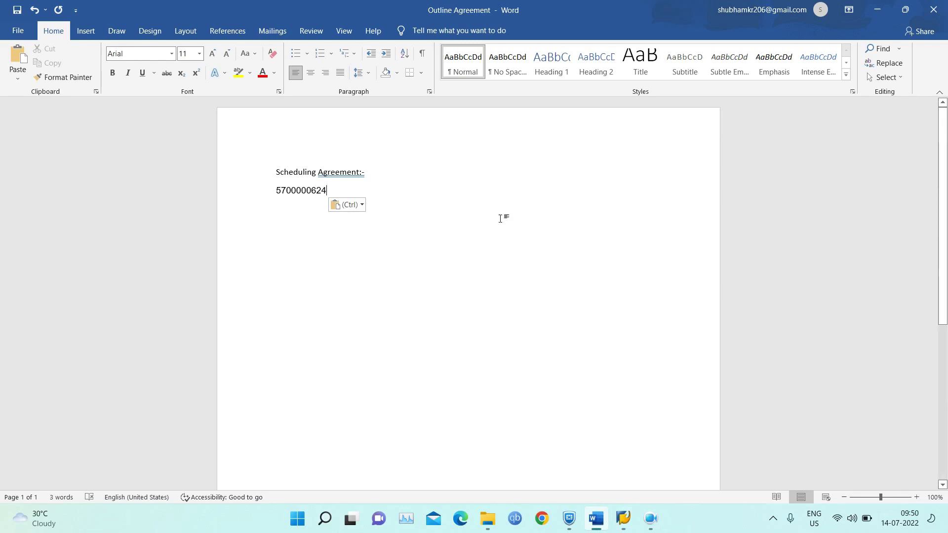
click(877, 12)
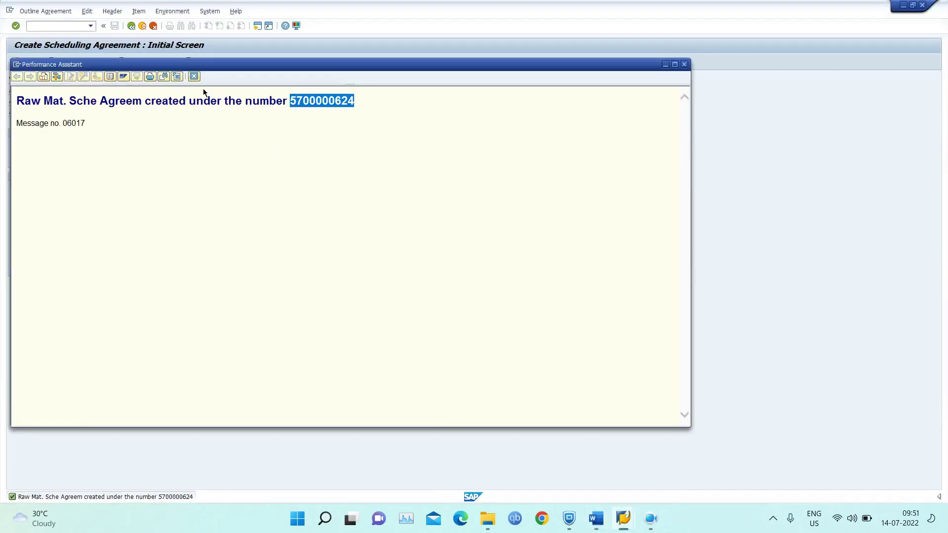
click(194, 77)
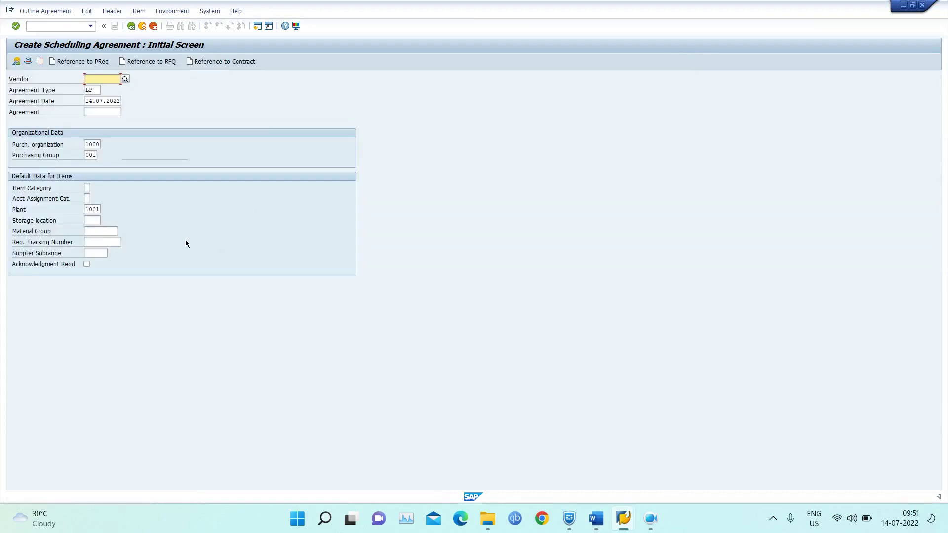
Step: Run transaction ME38 and open the newly created scheduling agreement for schedule maintenance
click(65, 27)
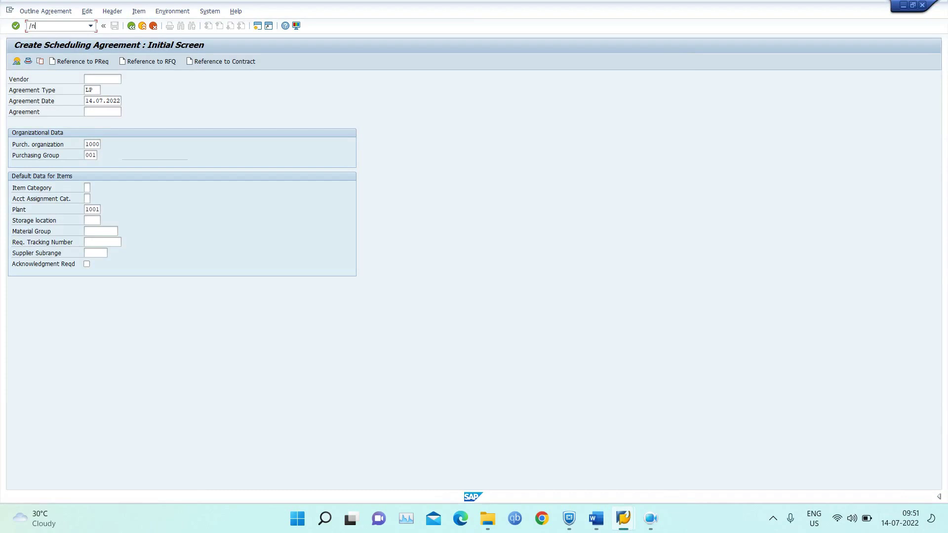
text(/nme38)
key(Return)
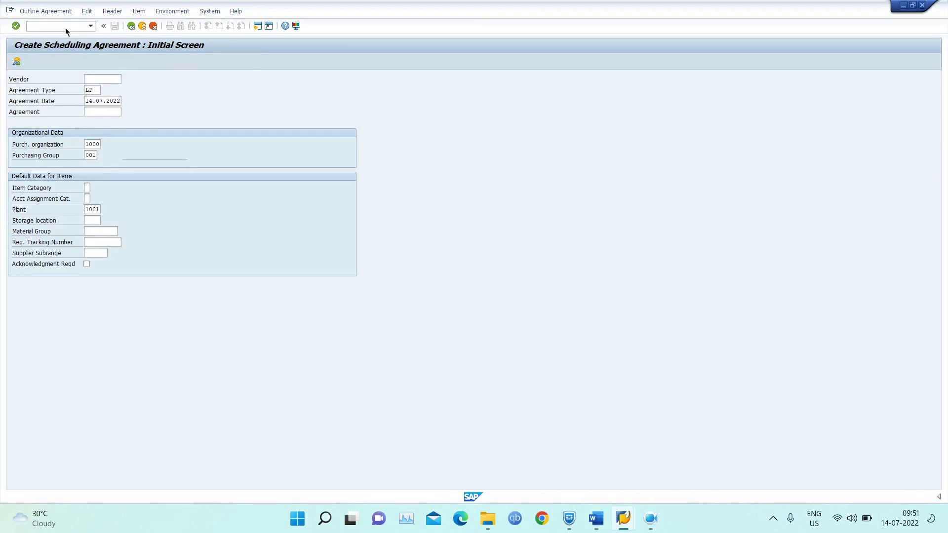
key(Return)
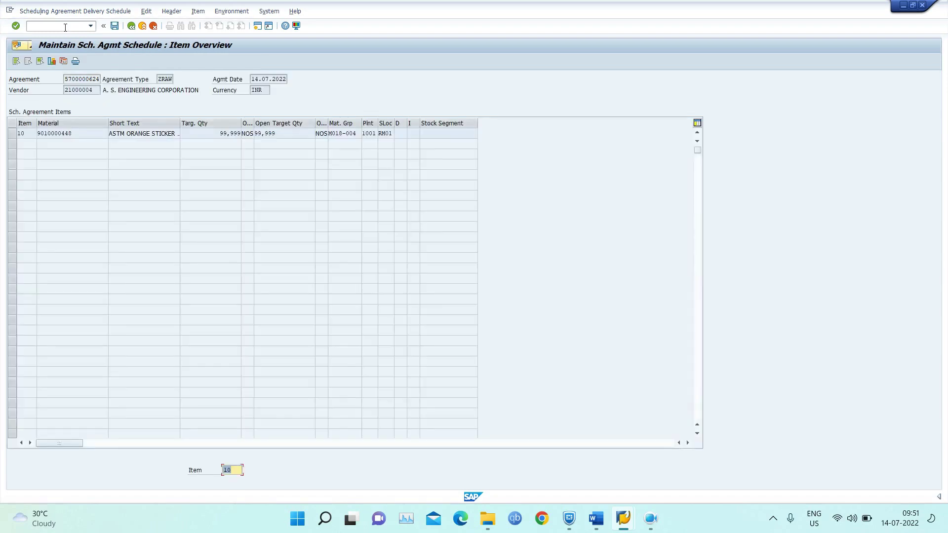
Step: Check the agreement number noted in Word and open the delivery schedule for item 10 in SAP
click(601, 521)
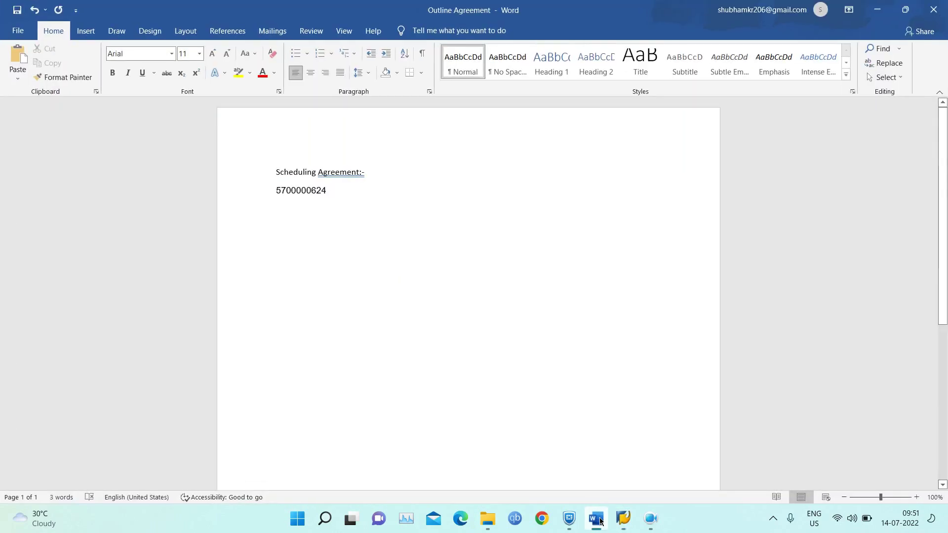
click(600, 520)
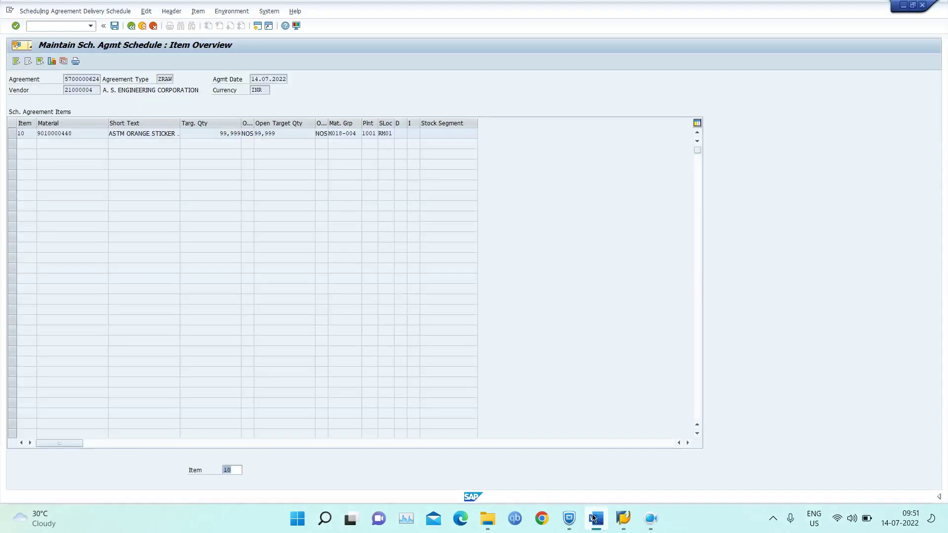
click(12, 134)
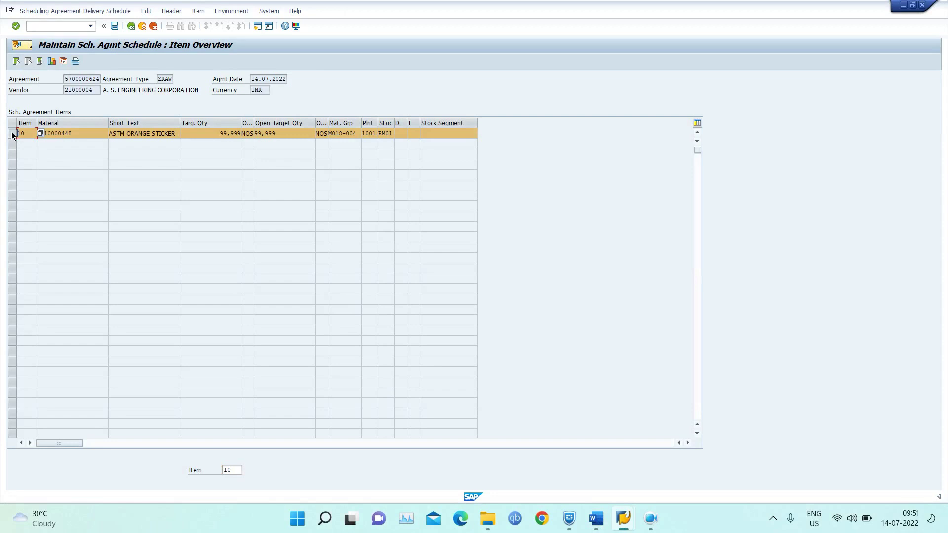
click(63, 61)
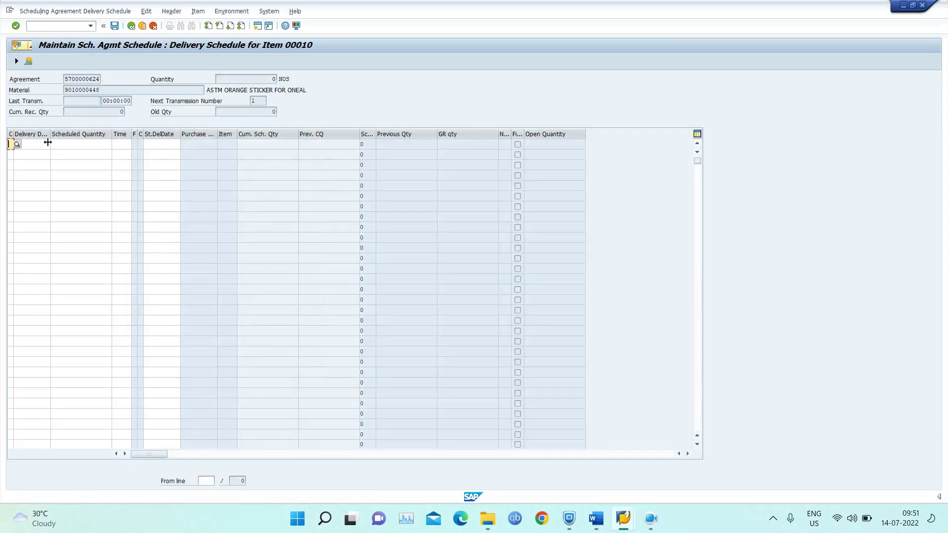
Step: Add the first delivery schedule line with delivery date 14.07.2022 and scheduled quantity 200
click(30, 143)
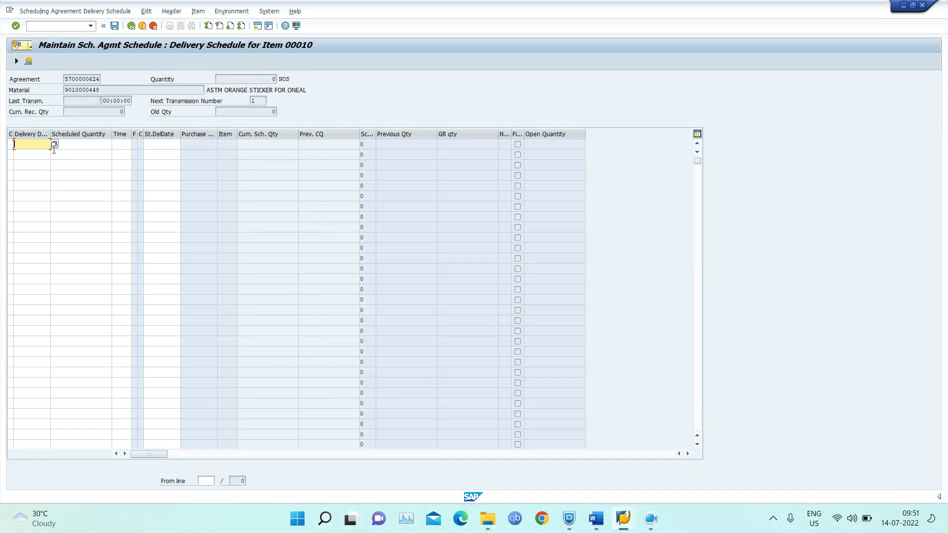
click(54, 144)
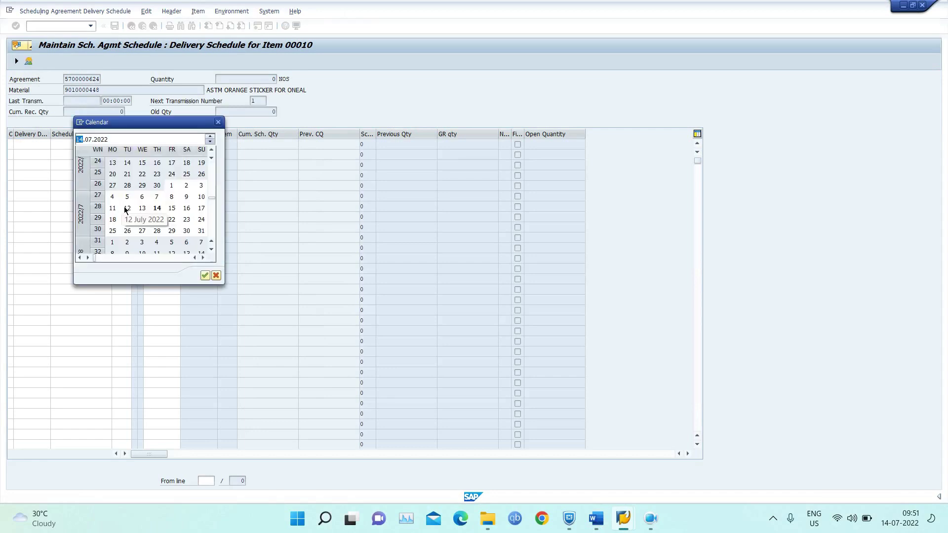
double_click(157, 208)
click(82, 143)
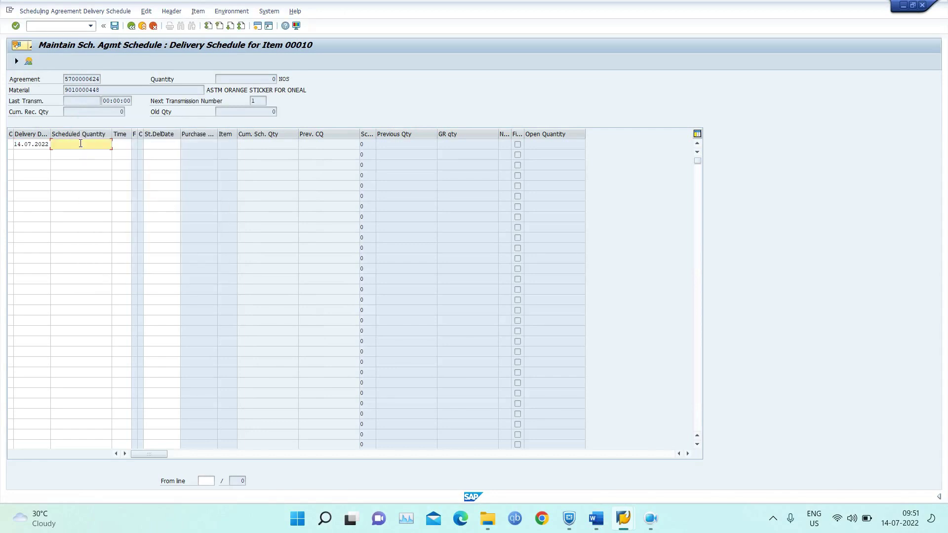
text(200)
key(Return)
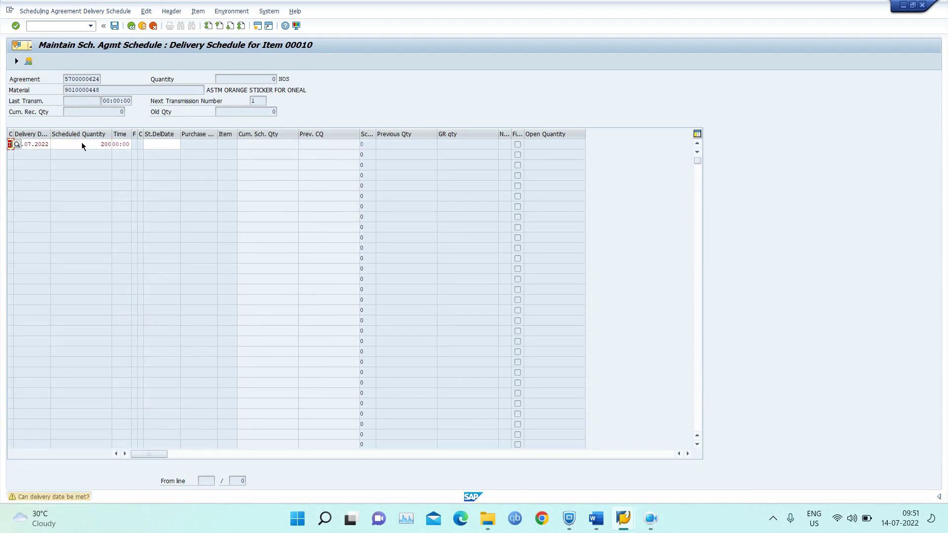
Step: Add a second delivery schedule line dated 15.07.2022 with a scheduled quantity of 200
click(52, 155)
key(F4)
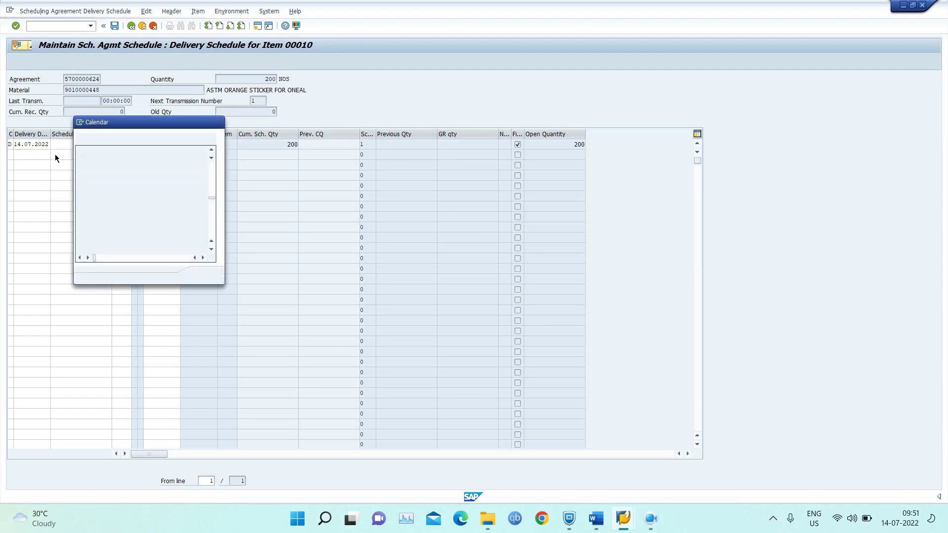
double_click(173, 204)
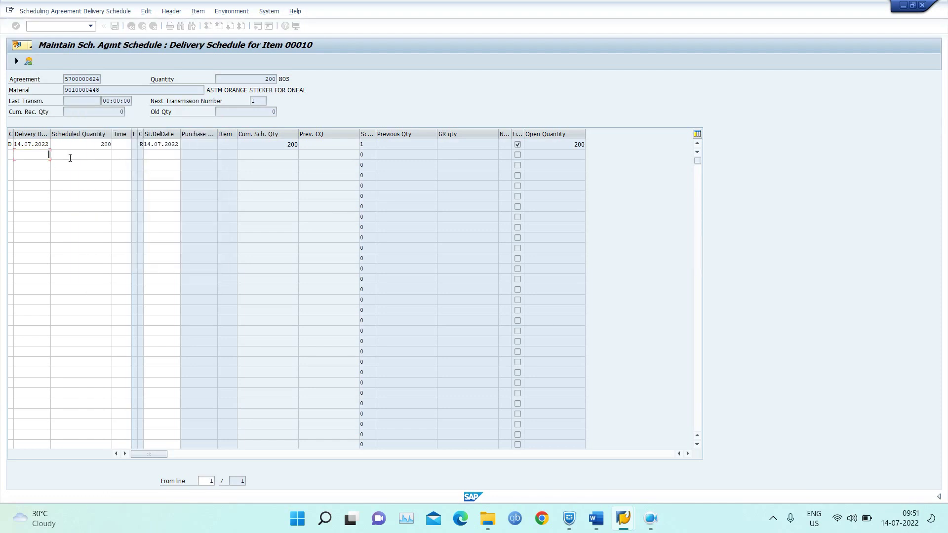
click(93, 155)
text(200)
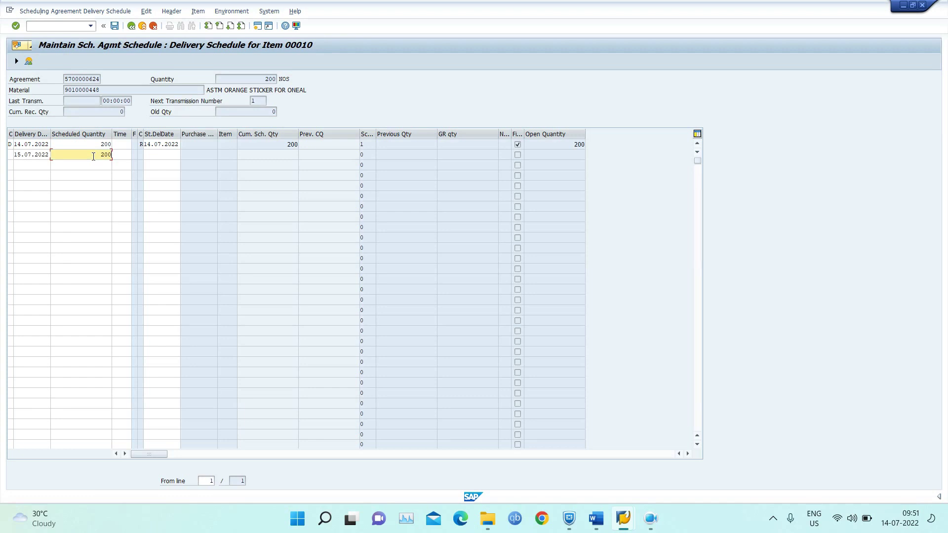
key(Return)
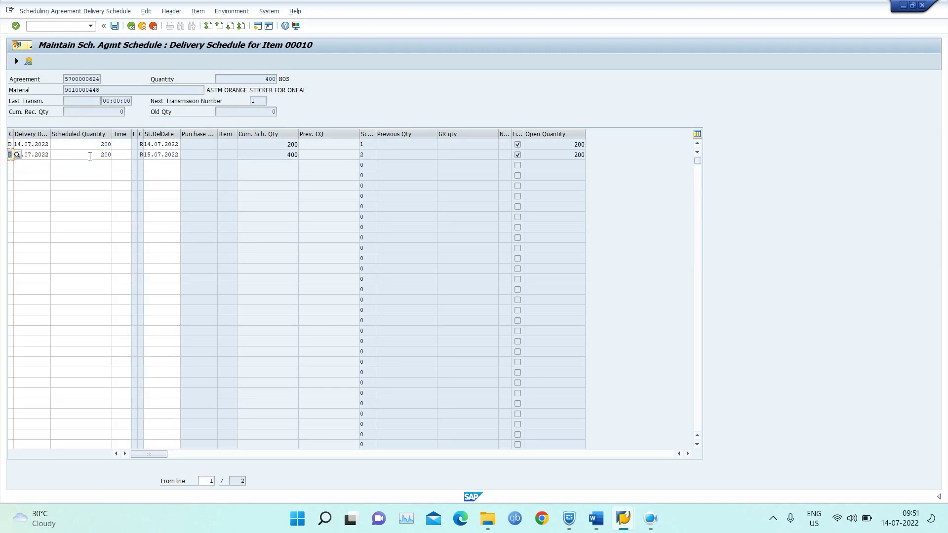
Step: Add a third delivery schedule line dated 16.07.2022 with a scheduled quantity of 200
click(32, 165)
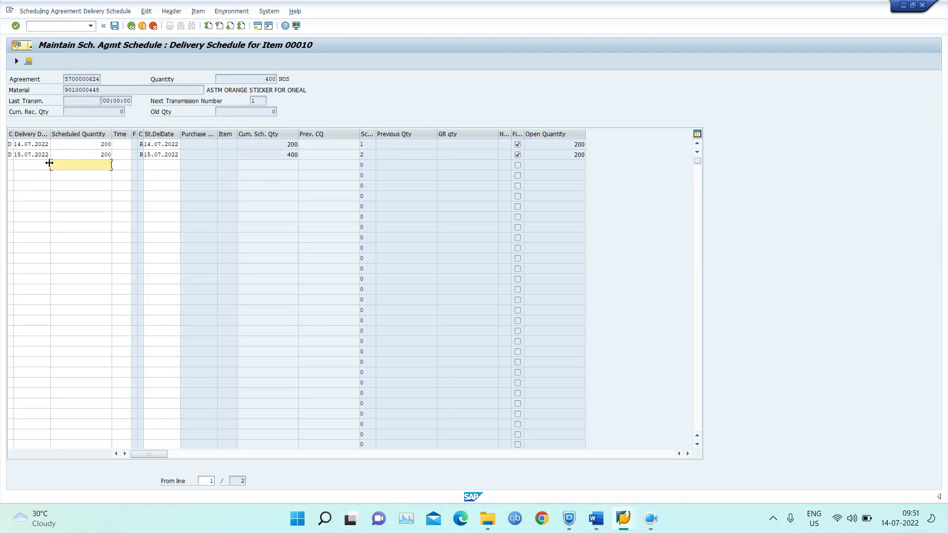
click(54, 166)
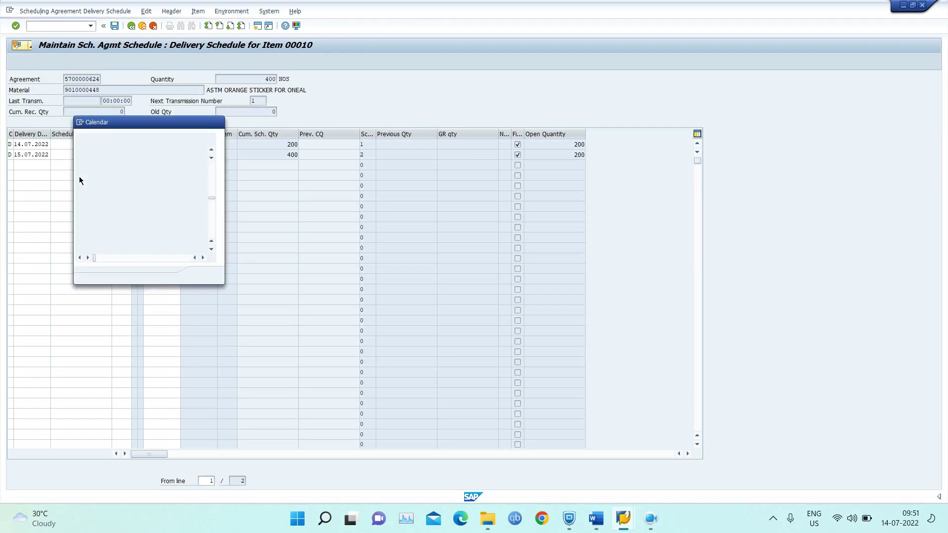
double_click(186, 208)
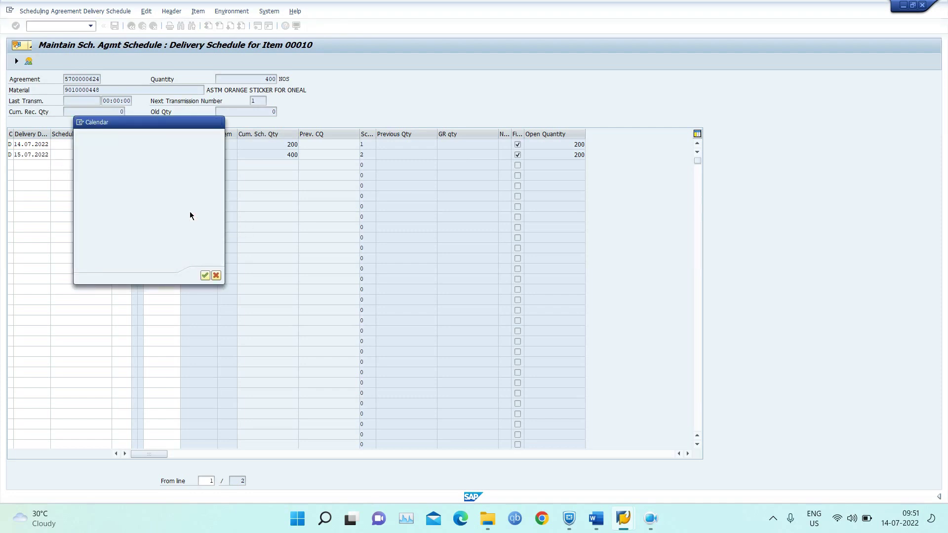
click(86, 165)
text(200)
key(Return)
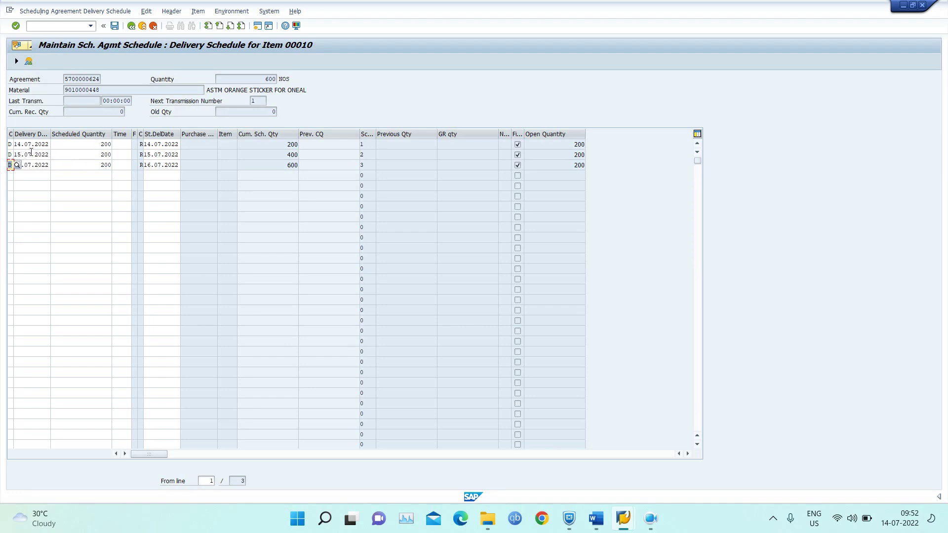
click(43, 165)
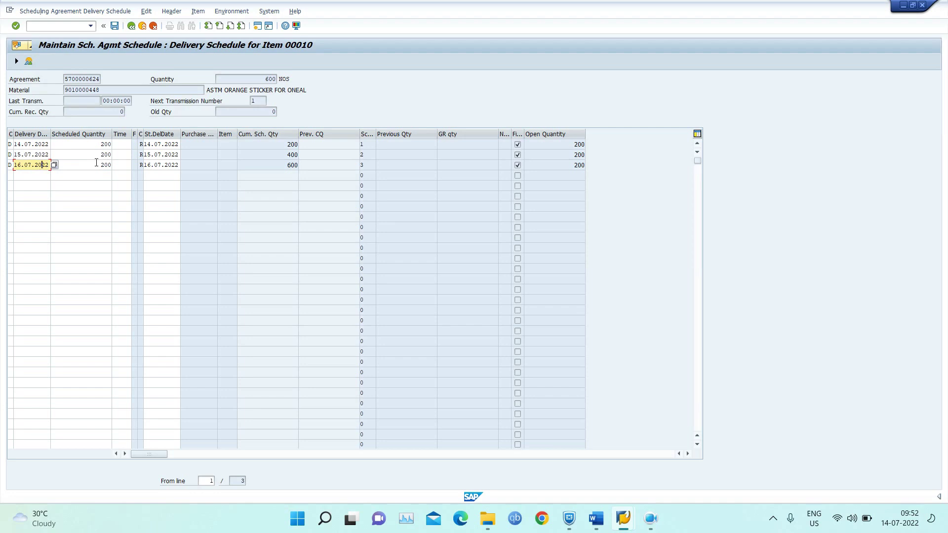
Step: Save the delivery schedule for item 10, accepting that there is no output message record
click(114, 26)
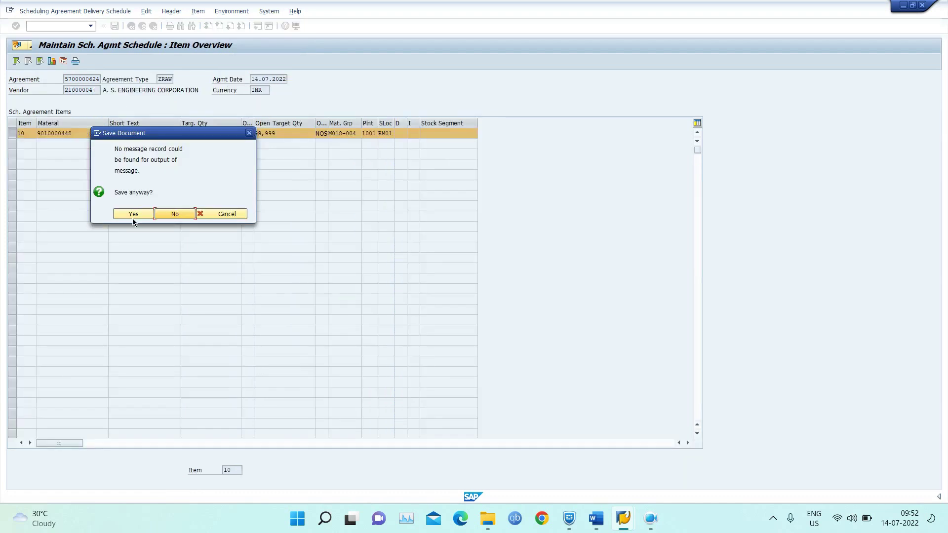
click(134, 215)
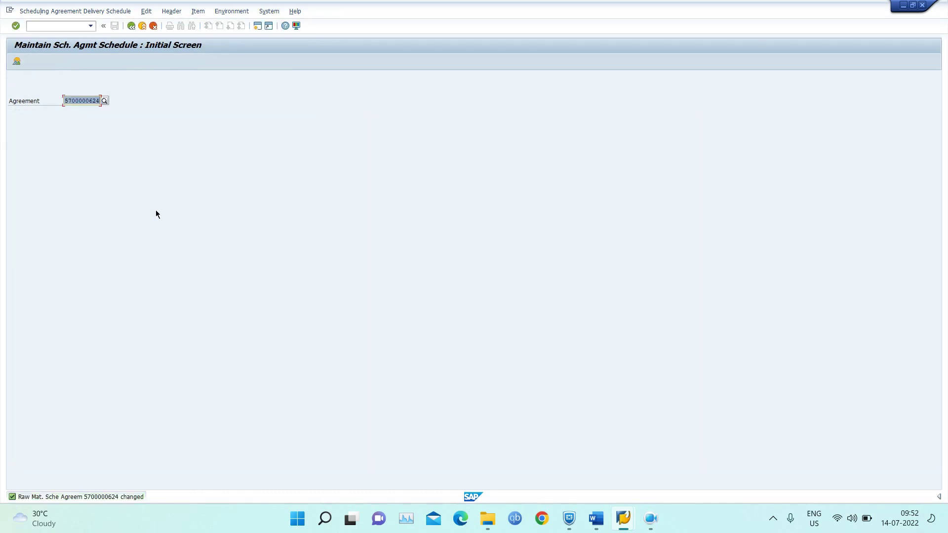
Step: Display the scheduling agreement with transaction ME33L and view its header data
click(61, 26)
text(/nme33l)
key(Return)
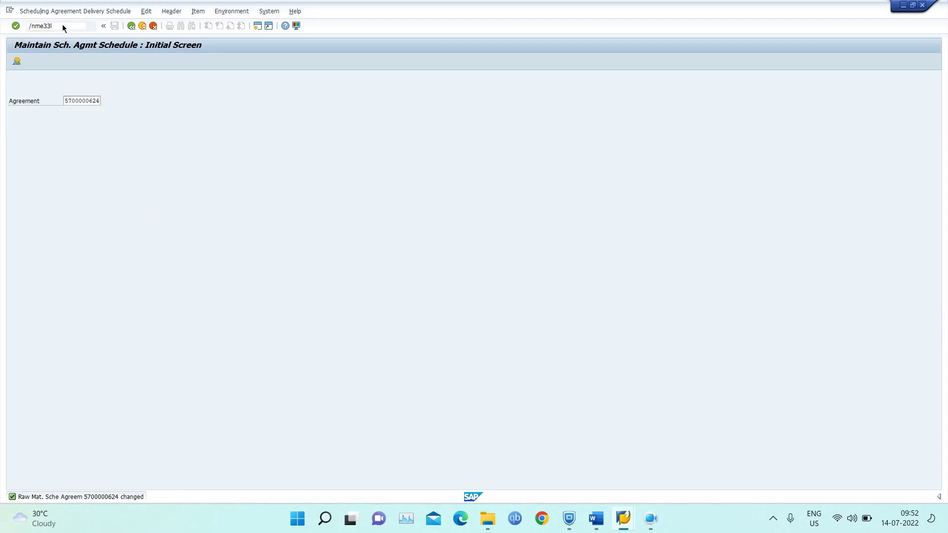
key(Return)
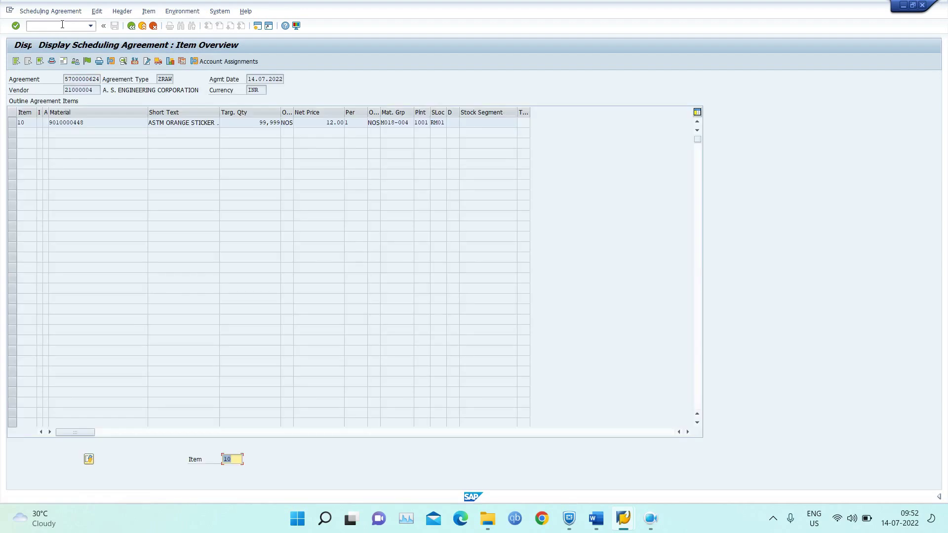
click(87, 61)
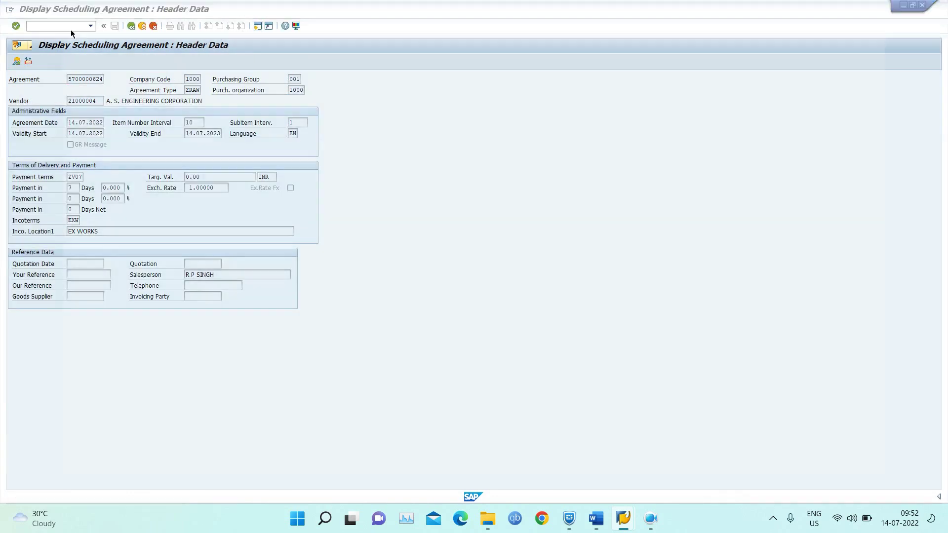
Step: Start transaction ME35K in a new session to release purchasing documents
key(shift+F3)
text(me35k)
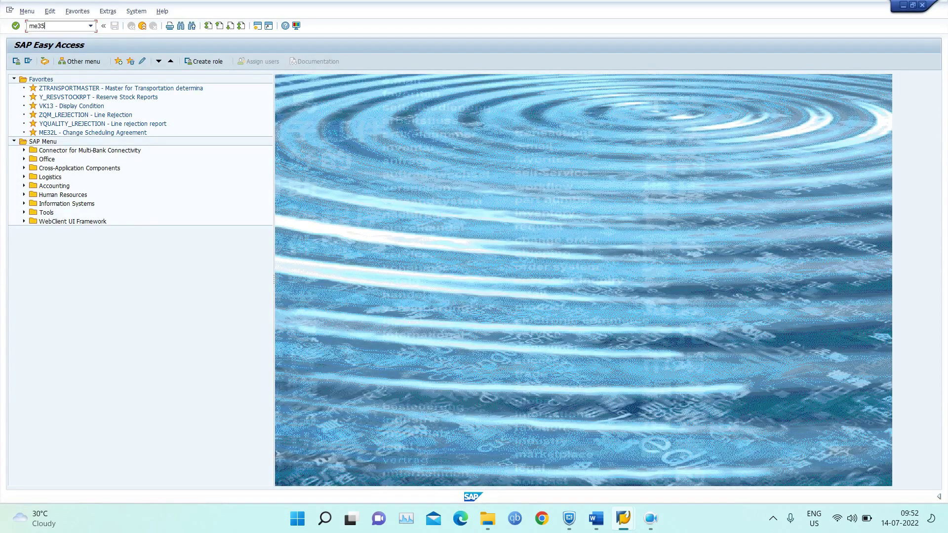
key(Return)
Step: Release and save the scheduling agreement with release code A1 and release group 02, selecting it by its agreement number
click(130, 79)
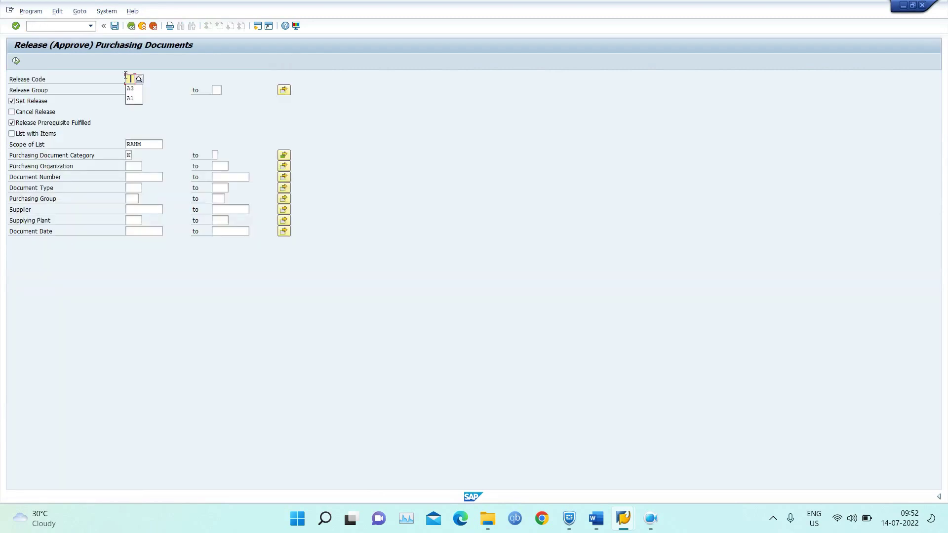
click(130, 80)
click(133, 98)
click(131, 90)
click(132, 102)
click(153, 176)
key(ctrl+v)
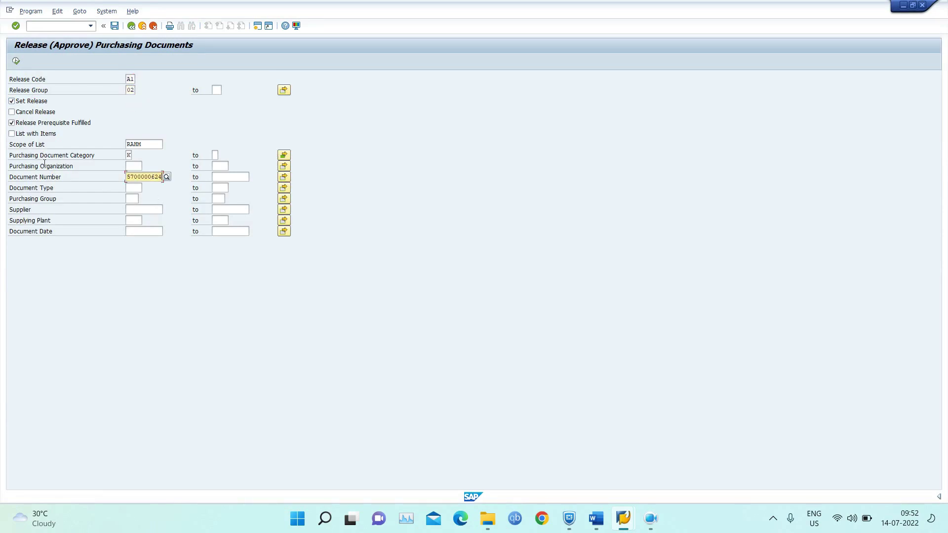
click(15, 62)
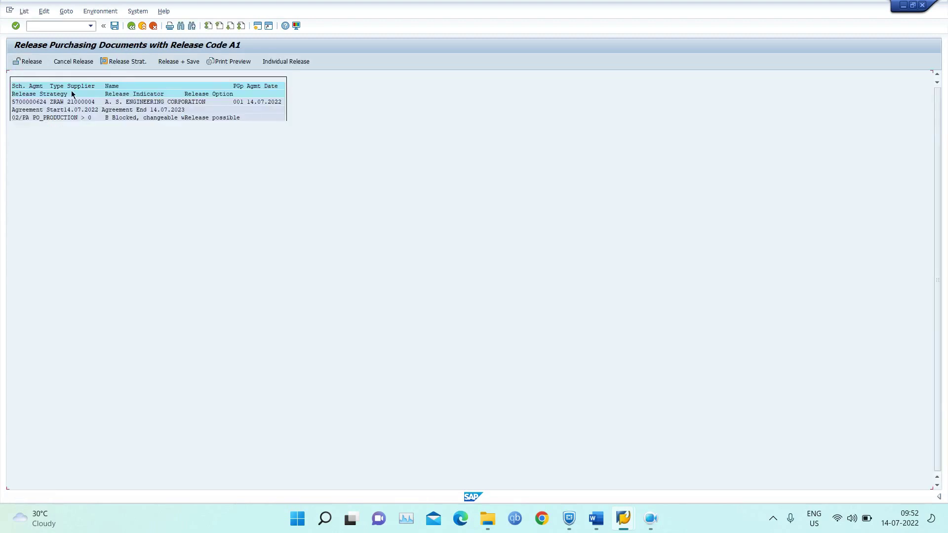
click(172, 64)
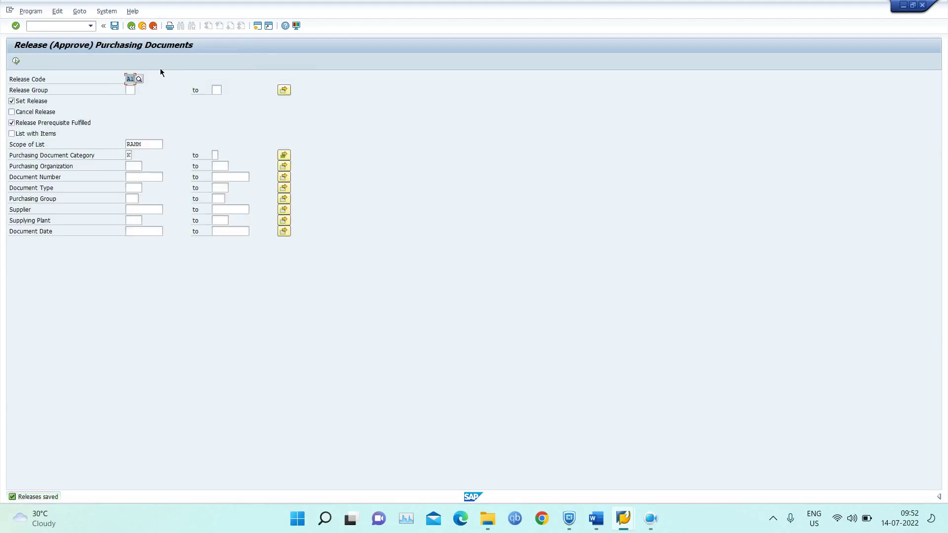
Step: Release and save the same scheduling agreement with release code A3 and release group 02
key(BackSpace)
click(131, 98)
click(132, 91)
text(02)
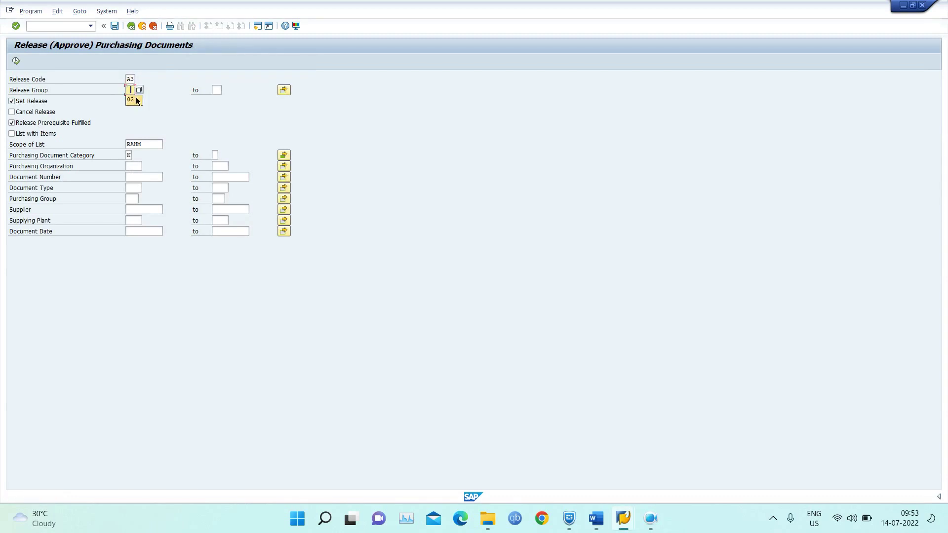
click(150, 177)
key(ctrl+v)
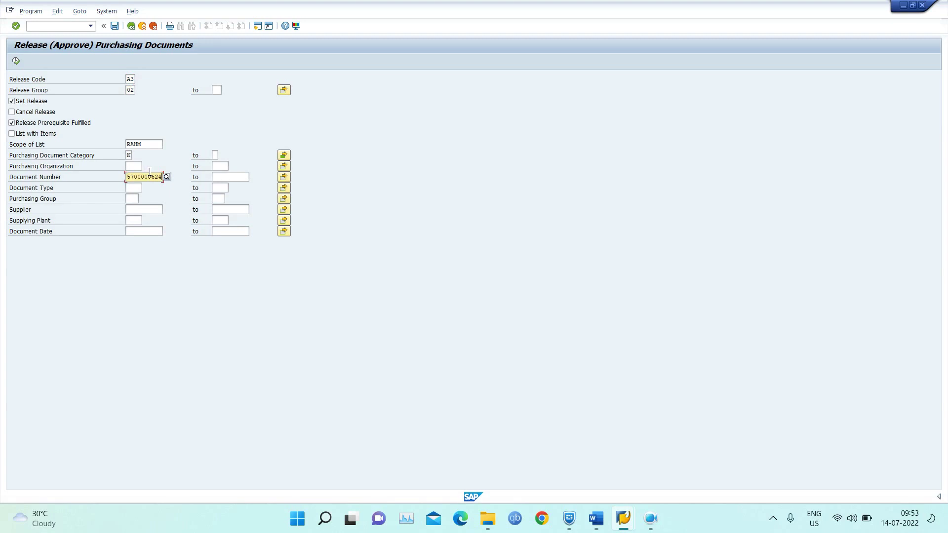
click(15, 61)
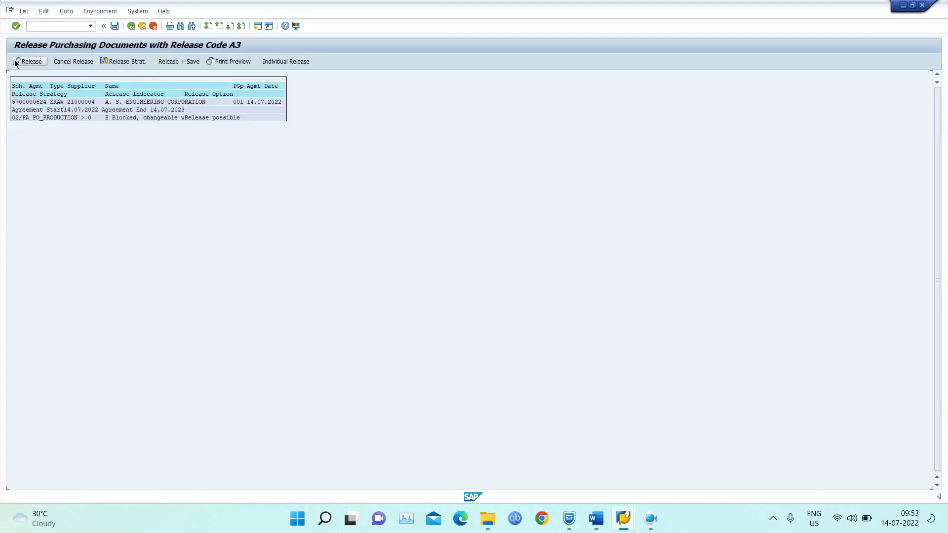
click(27, 103)
click(178, 61)
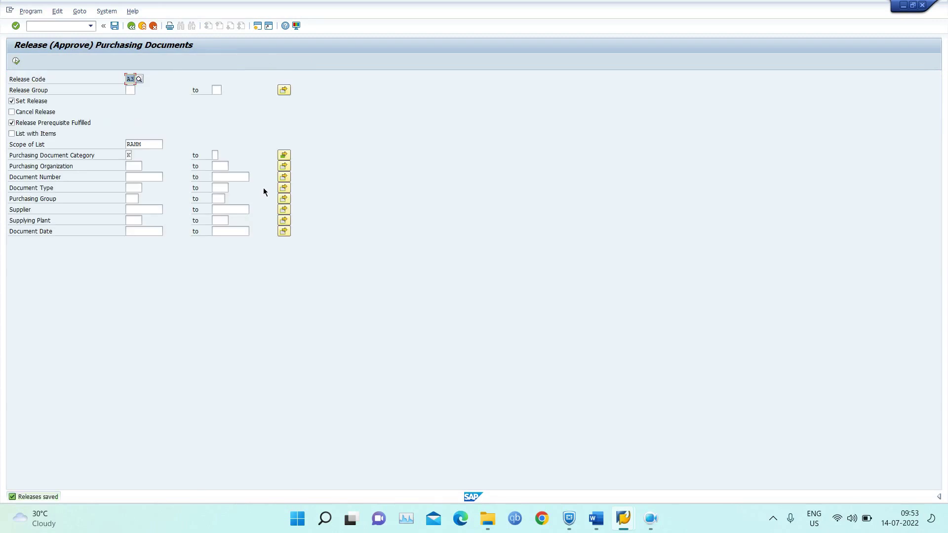
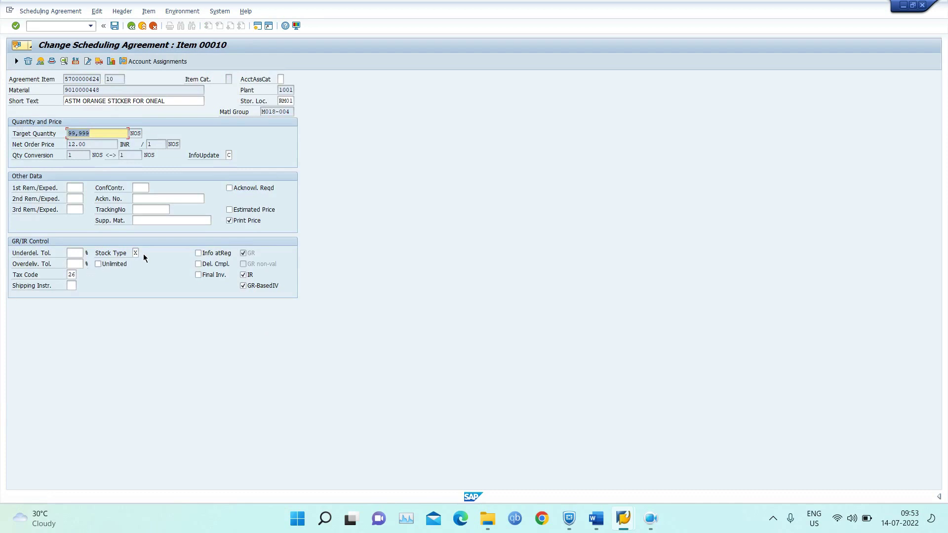
Step: Look up the possible stock types for item 10 of the agreement without changing the entry
click(136, 253)
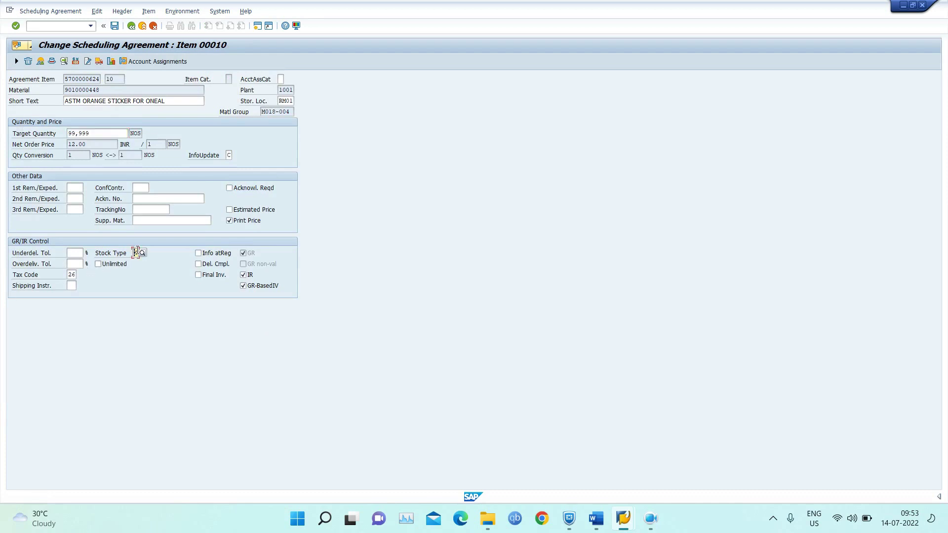
click(142, 253)
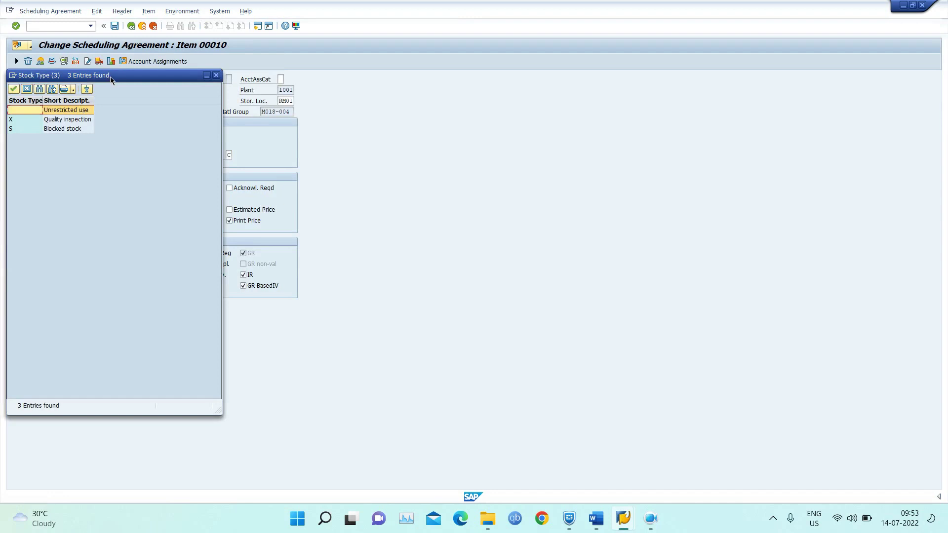
drag(111, 80, 477, 64)
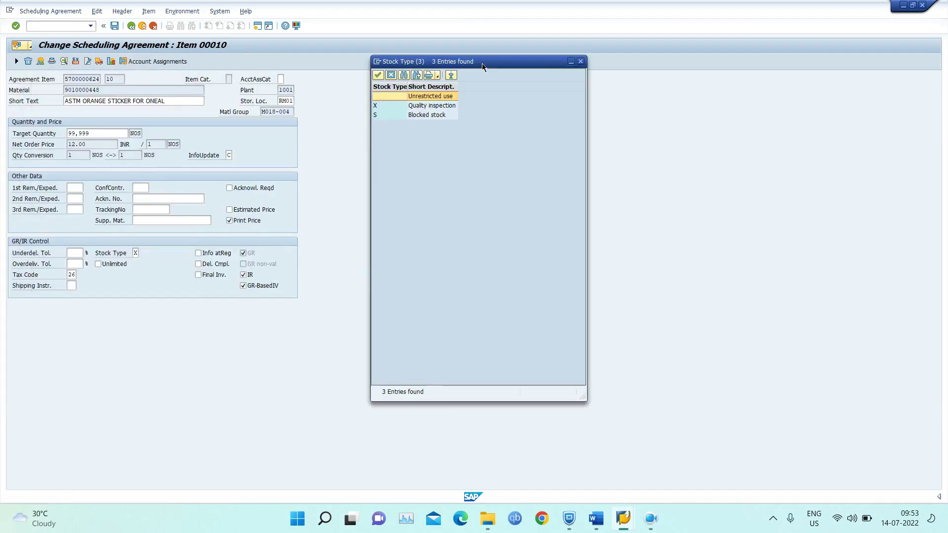
click(580, 60)
click(84, 90)
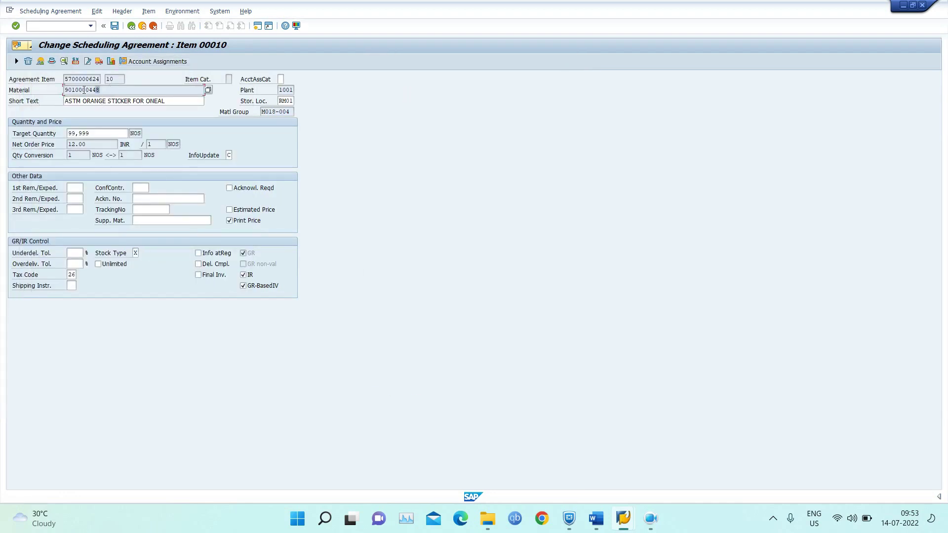
click(69, 25)
text(/nm,mbe)
key(Left)
key(Left)
key(Left)
key(BackSpace)
key(End)
key(Return)
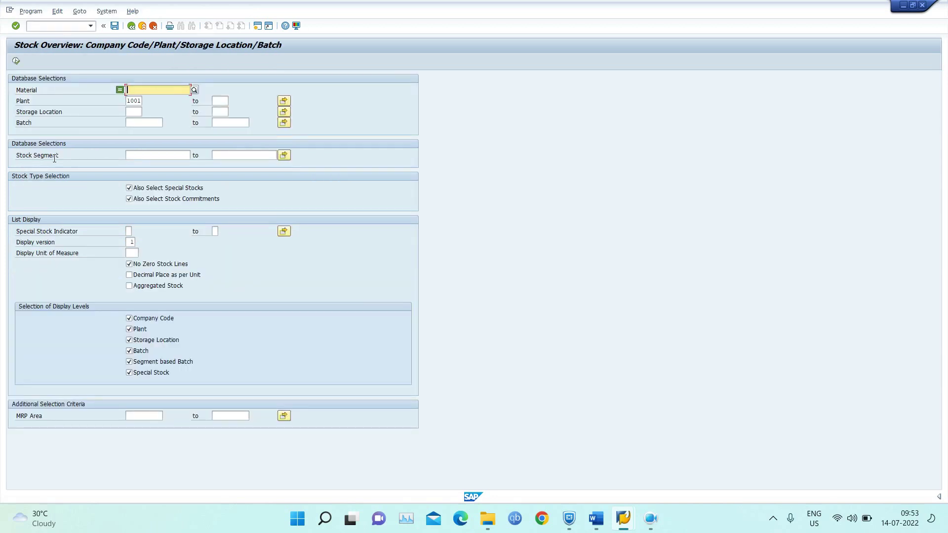
key(ctrl+v)
click(17, 61)
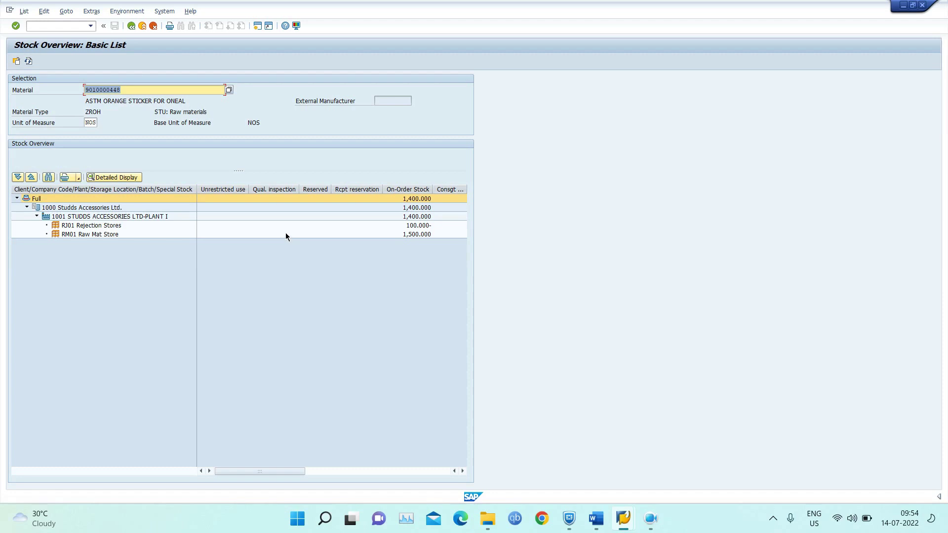
Step: Start transaction MIGO in a new session for the goods receipt against the scheduling agreement
click(257, 26)
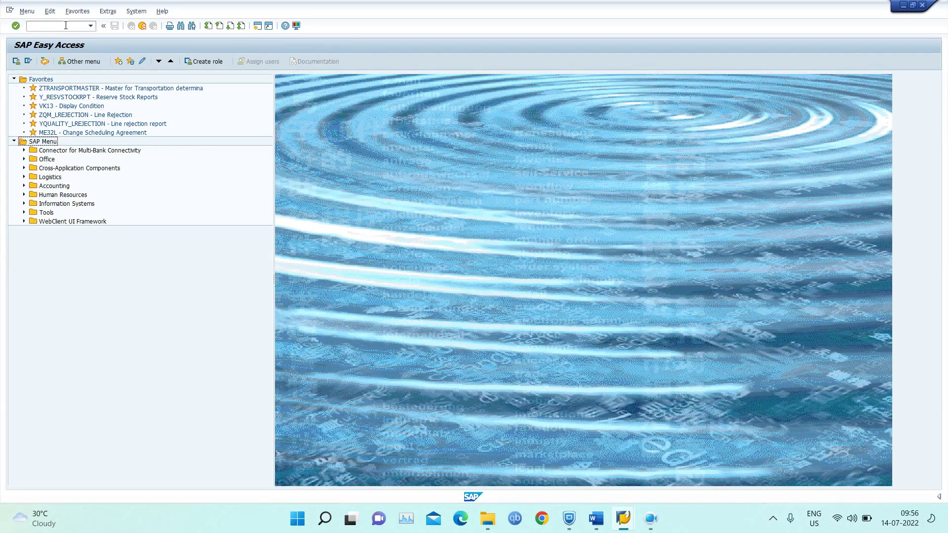
click(65, 25)
text(migo)
key(Return)
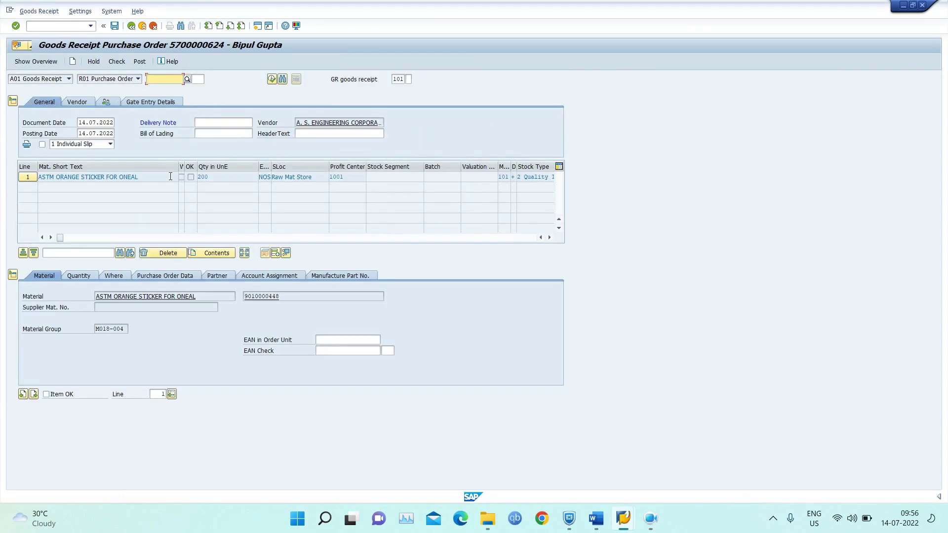
Step: Set the goods receipt's delivery note to TEST1 and mark the ASTM ORANGE STICKER FOR ONEAL line as Item OK
click(222, 121)
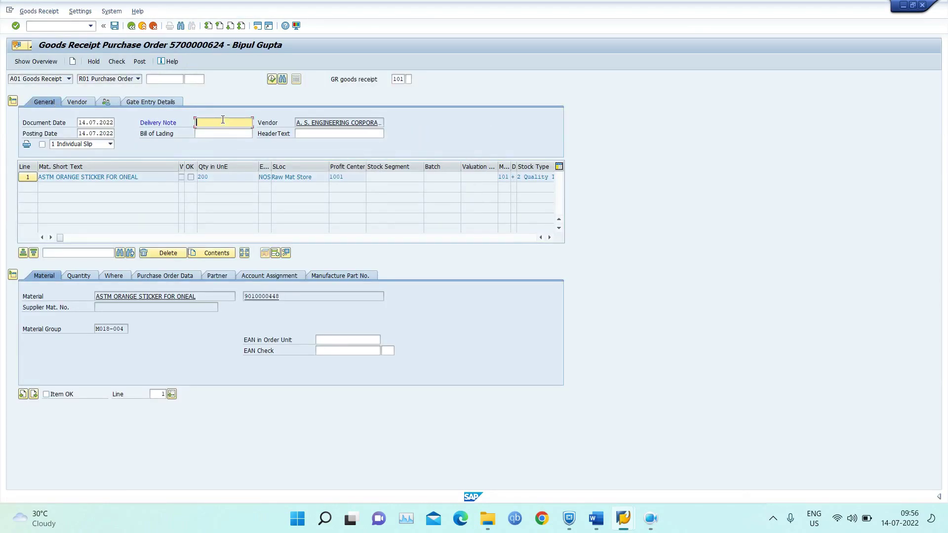
text(Test01)
key(BackSpace)
key(BackSpace)
text(1)
key(Return)
click(46, 394)
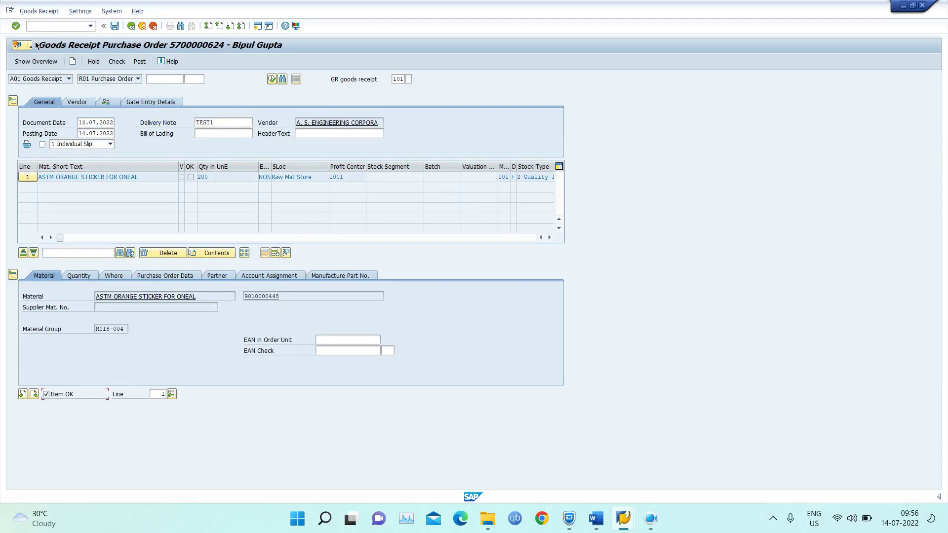
Step: Check and post the goods receipt, allowing the requested file access and remembering the decision
key(ctrl+s)
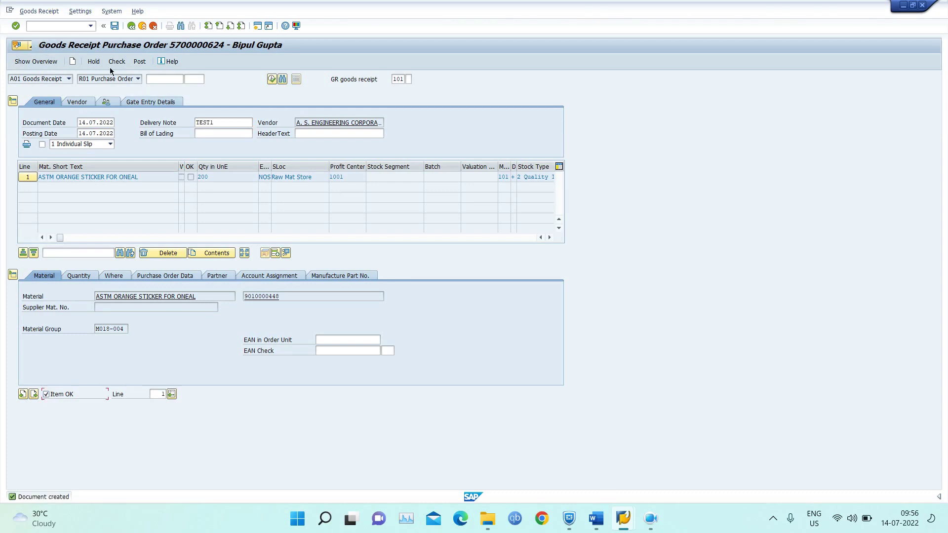
click(110, 64)
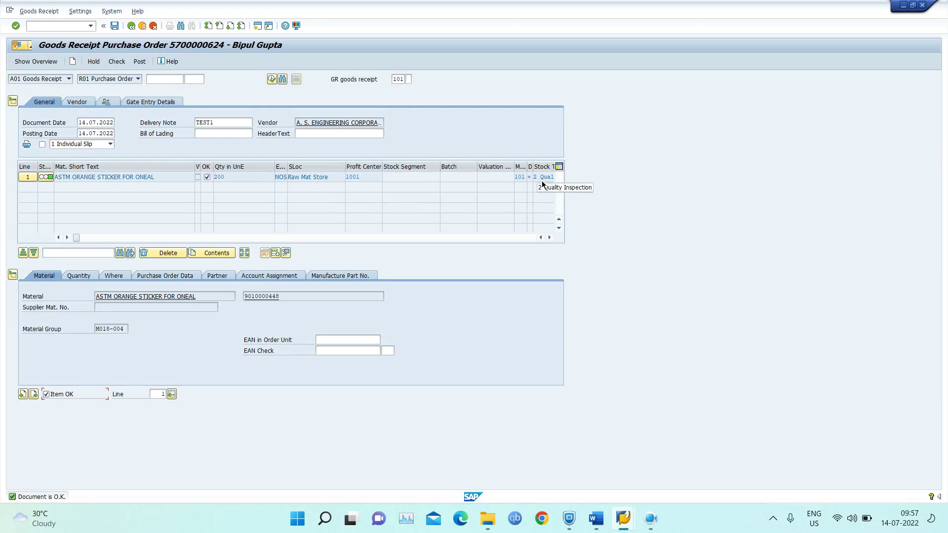
click(138, 63)
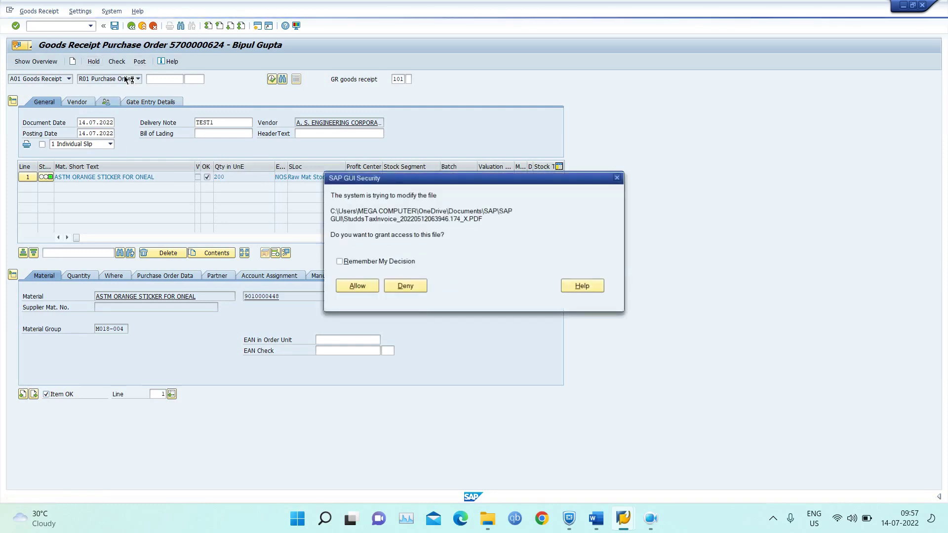
click(357, 286)
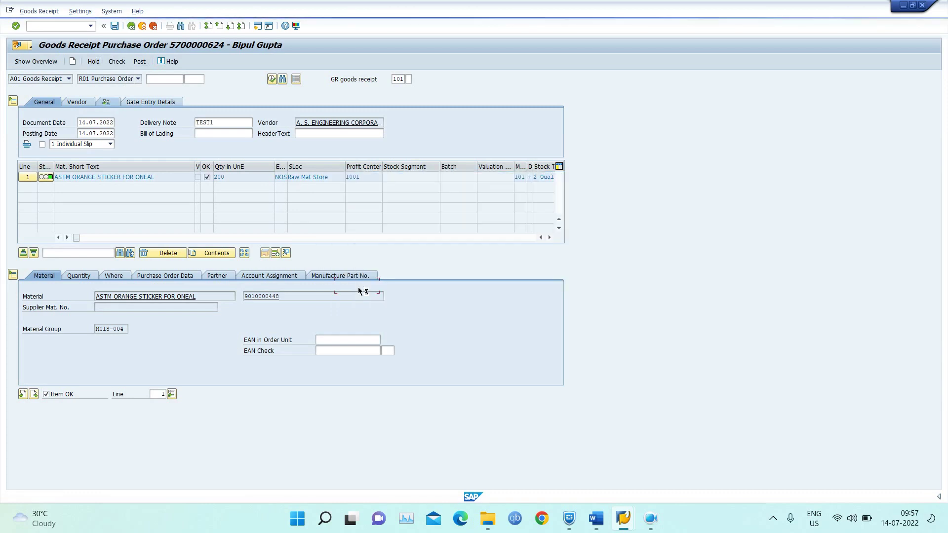
click(357, 286)
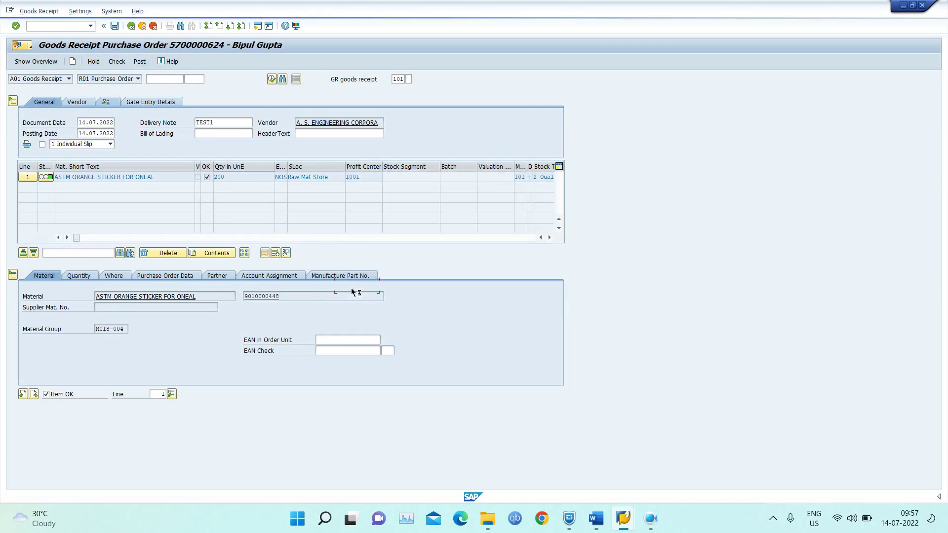
click(359, 259)
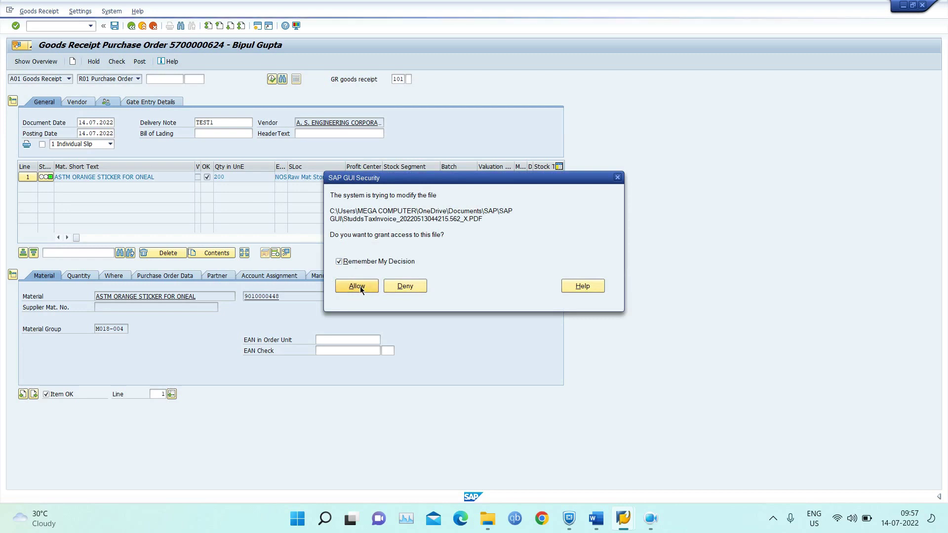
click(360, 285)
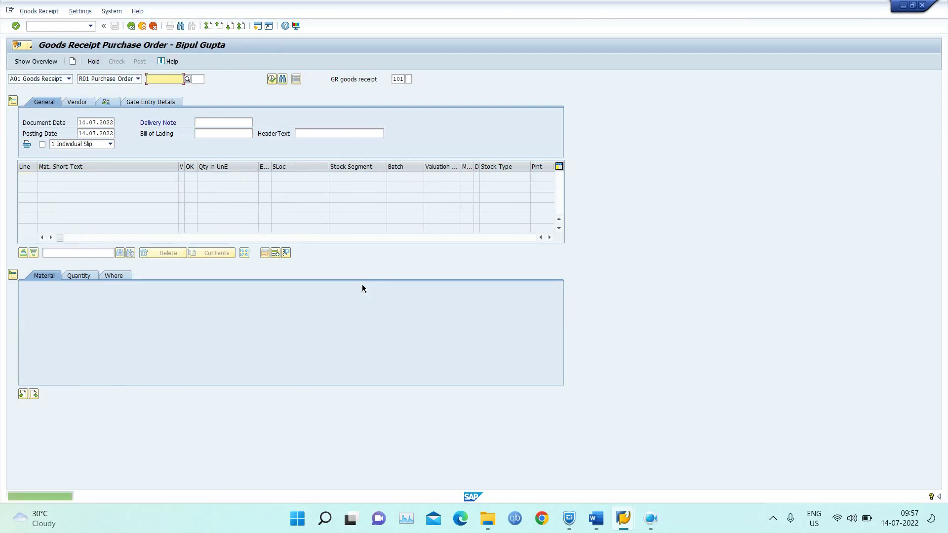
Step: Open the posting message's details, select the material document number and close the details
double_click(102, 497)
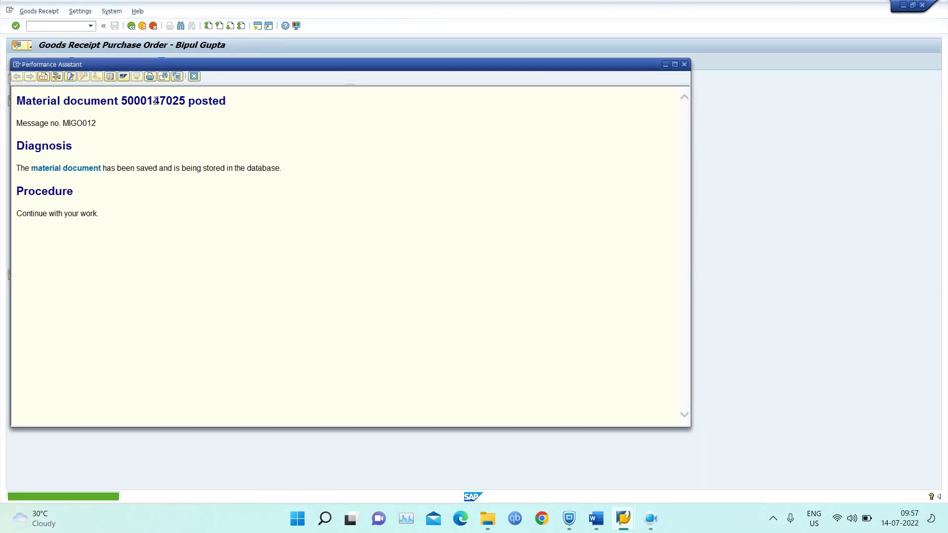
double_click(154, 101)
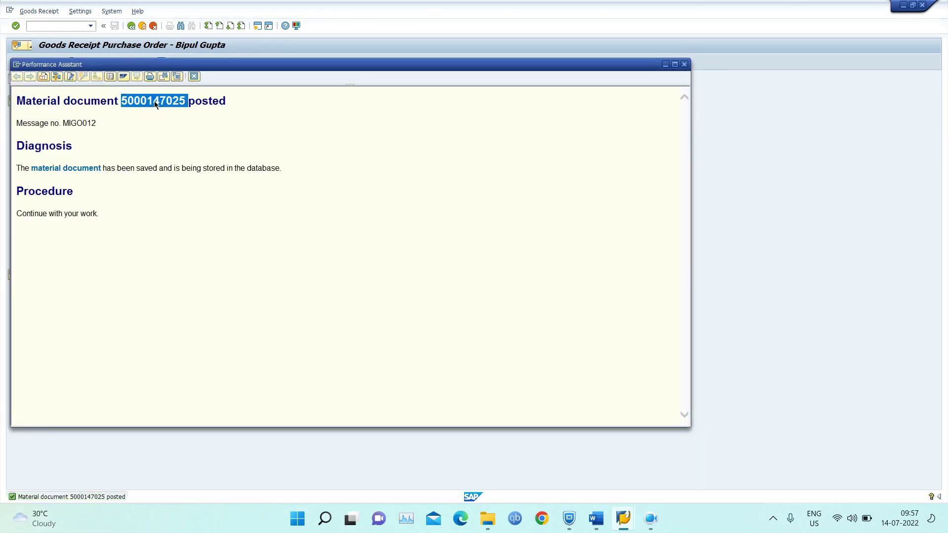
click(194, 77)
mouse_move(624, 524)
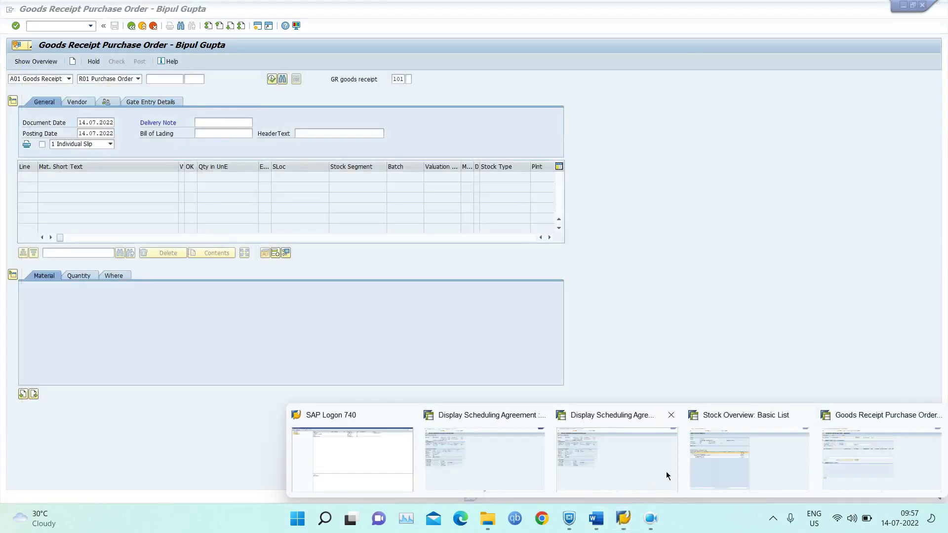
Step: Switch to the Stock Overview session and refresh the stock list for ASTM ORANGE STICKER FOR ONEAL
click(774, 451)
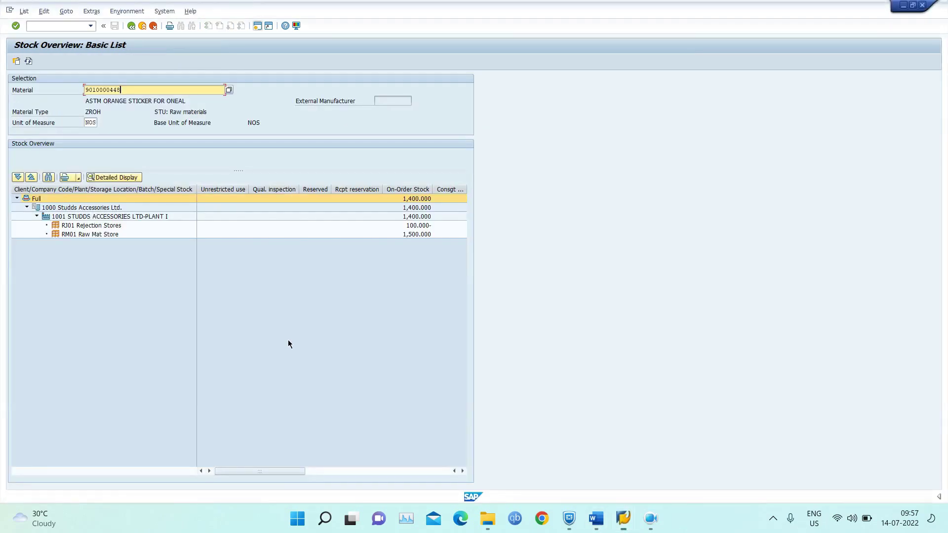
click(28, 61)
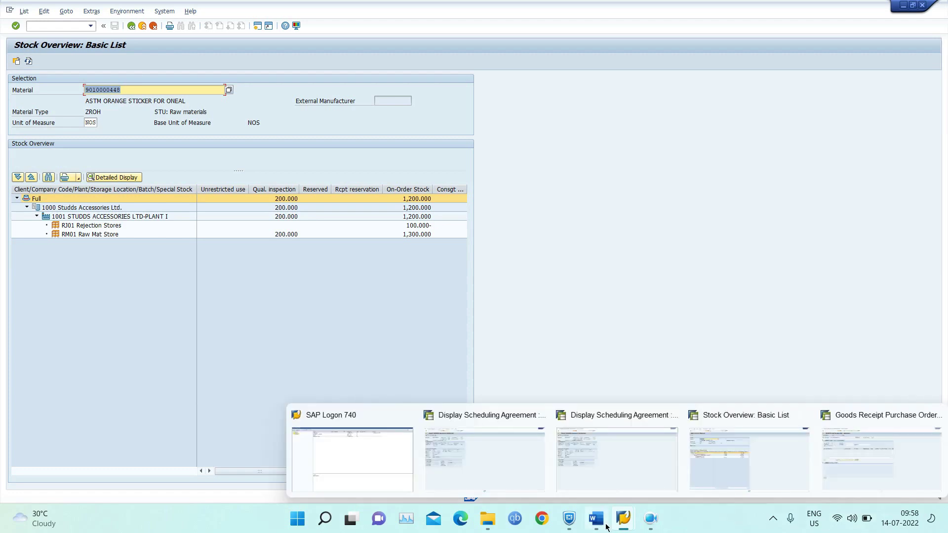
Step: Reopen the scheduling agreement in its display session and show the delivery schedule for item 10
mouse_move(630, 526)
click(643, 467)
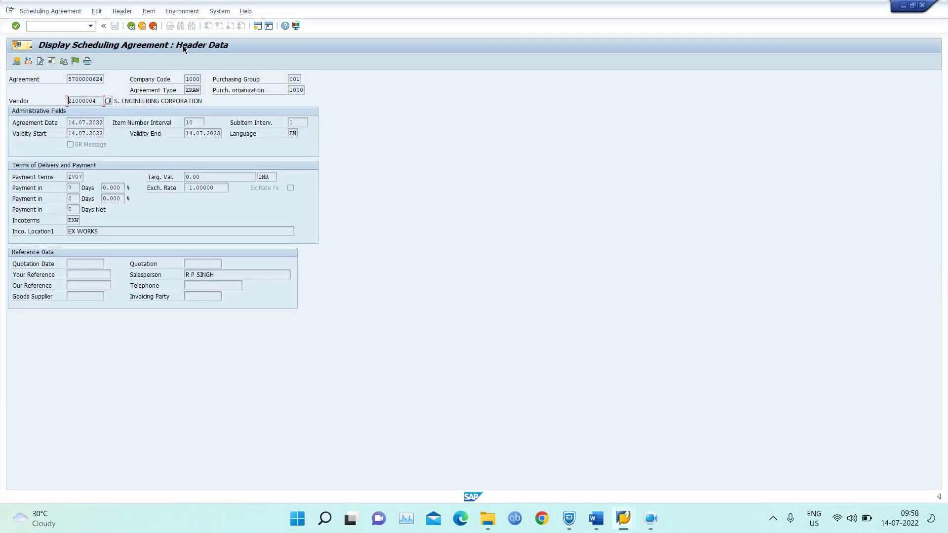
click(141, 26)
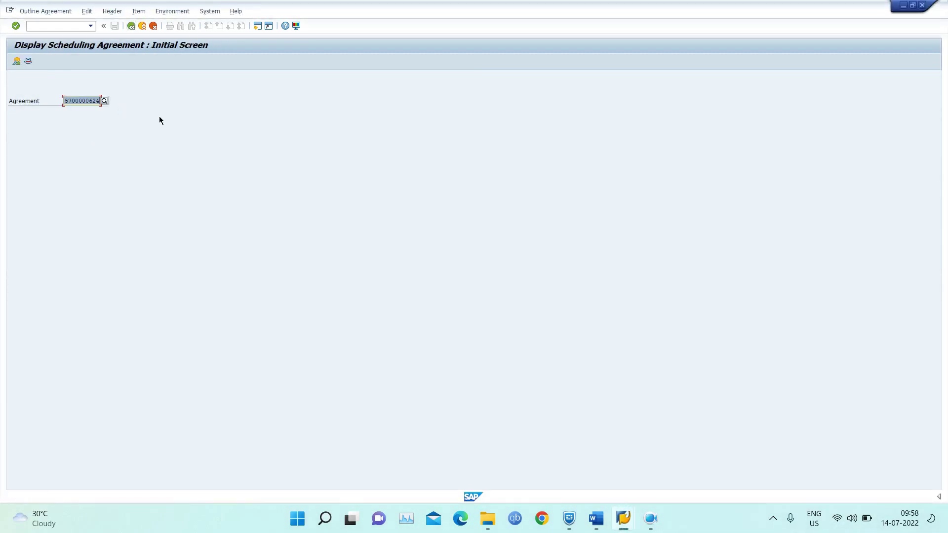
key(Return)
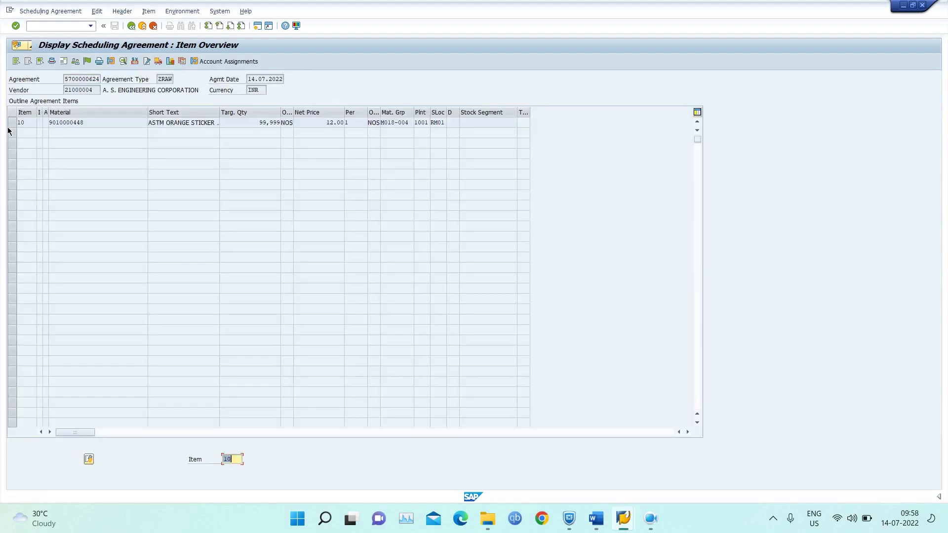
click(12, 122)
click(187, 61)
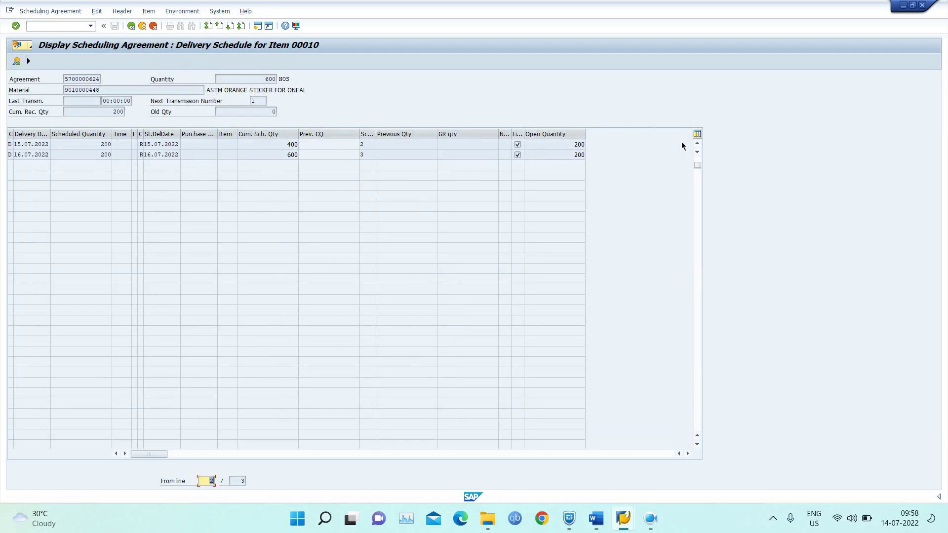
Step: Examine the goods receipt and open quantities across all delivery schedule lines, starting from the 14.07.2022 line
click(697, 144)
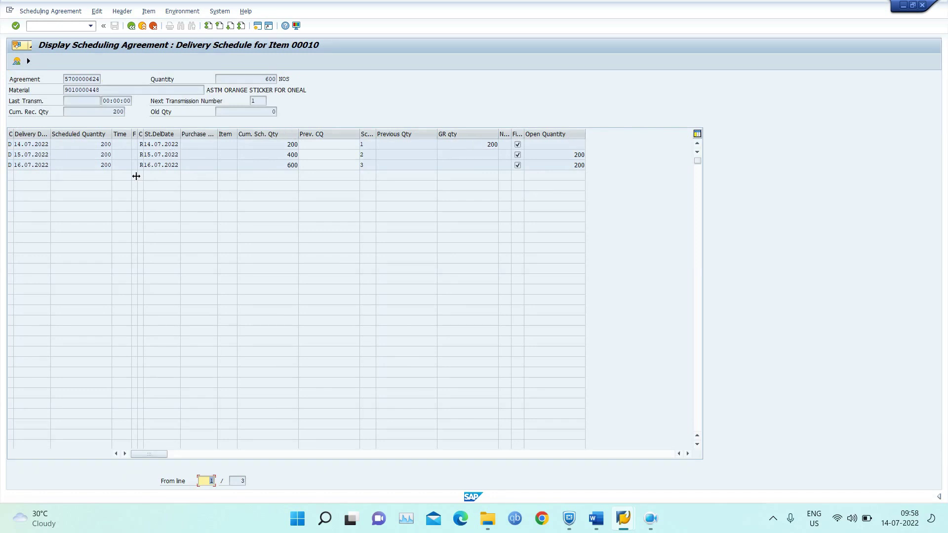
double_click(573, 165)
double_click(492, 144)
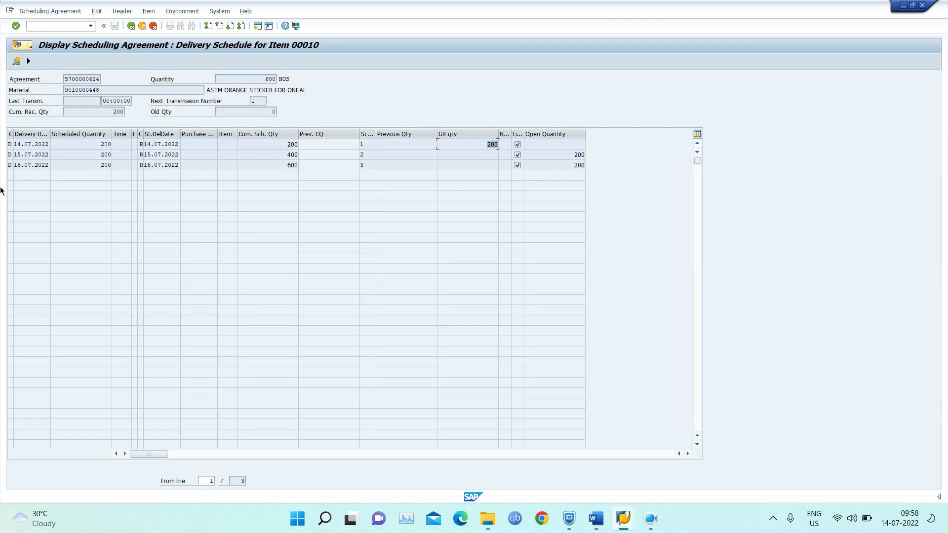